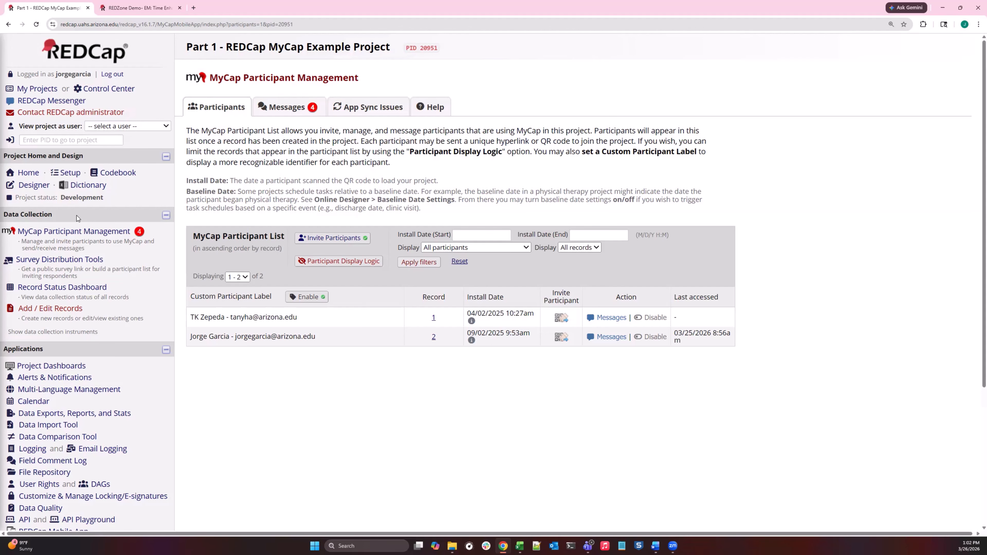
# Open the messages inbox in MyCap Participant Management.
pyautogui.click(49, 232)
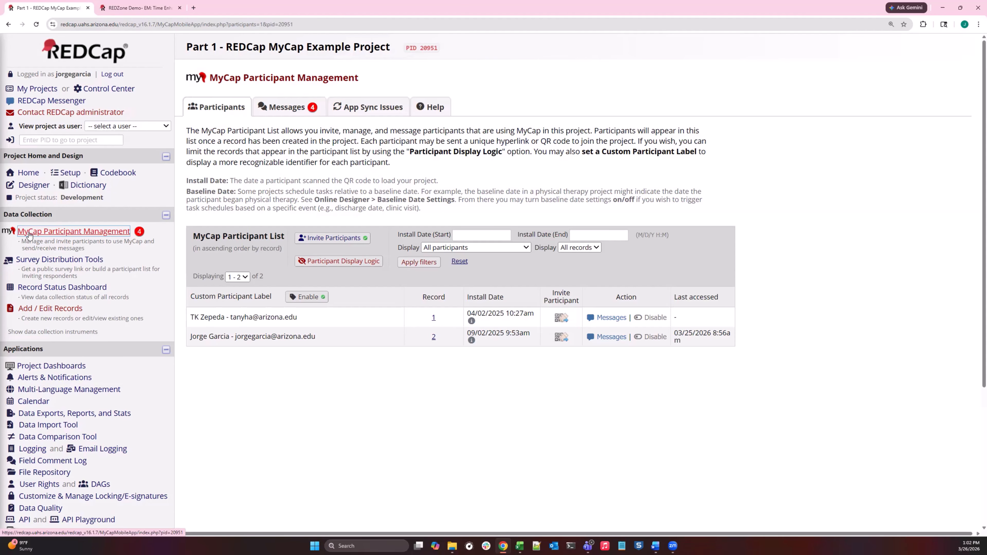
pyautogui.click(278, 114)
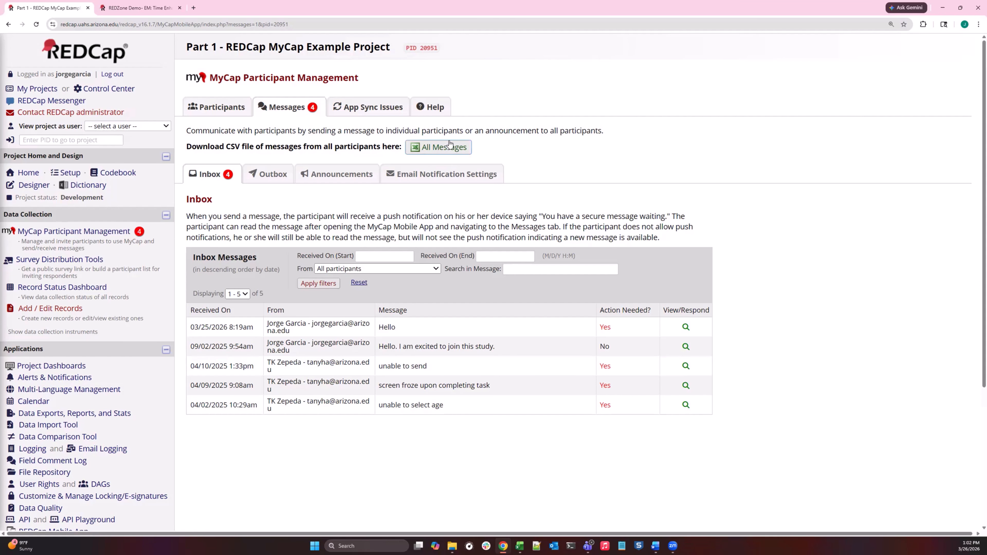
# Switch to Excel to examine the addressed_by entry of the 9/2/2025 9:54 message in the exported MyCap messages CSV, and return to REDCap.
pyautogui.click(518, 546)
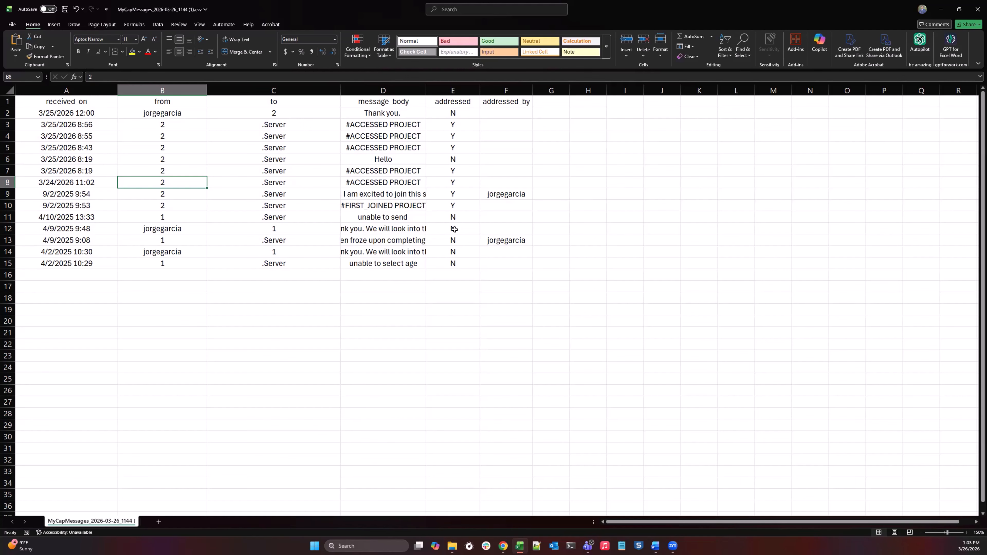
pyautogui.click(499, 192)
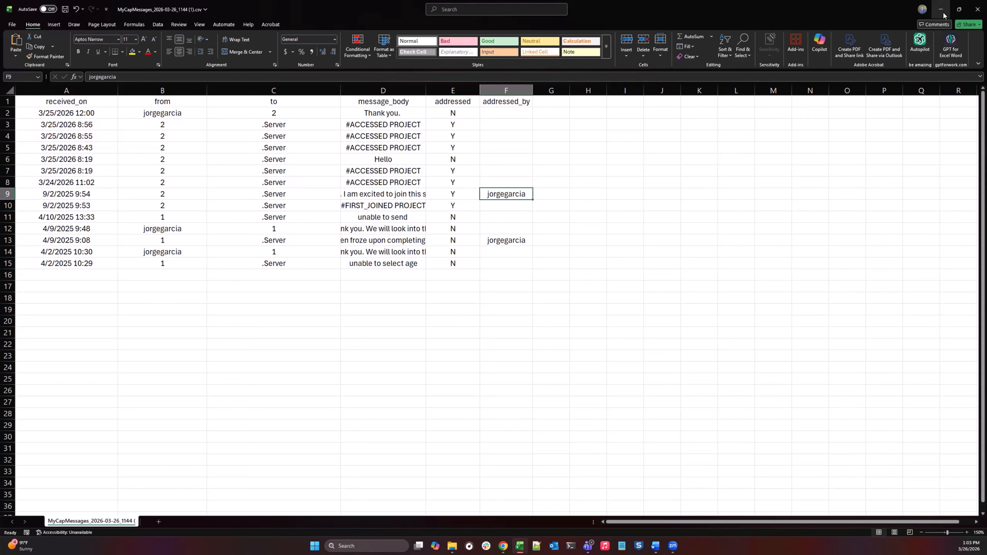
pyautogui.hotkey('alt', 'Tab')
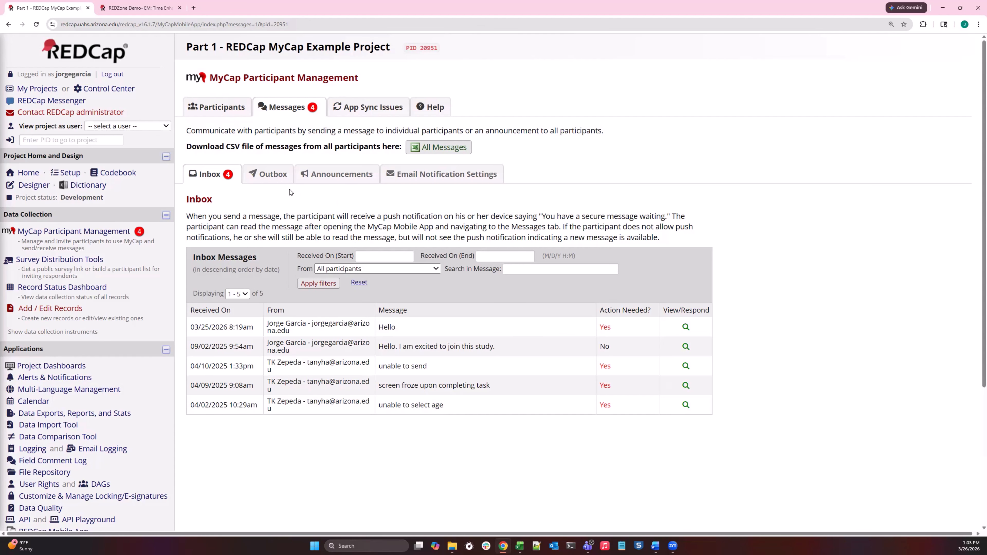
# Review the message history behind the scheduled journal reminder in the MyCap outbox, including its planned announcements, and close it.
pyautogui.click(282, 178)
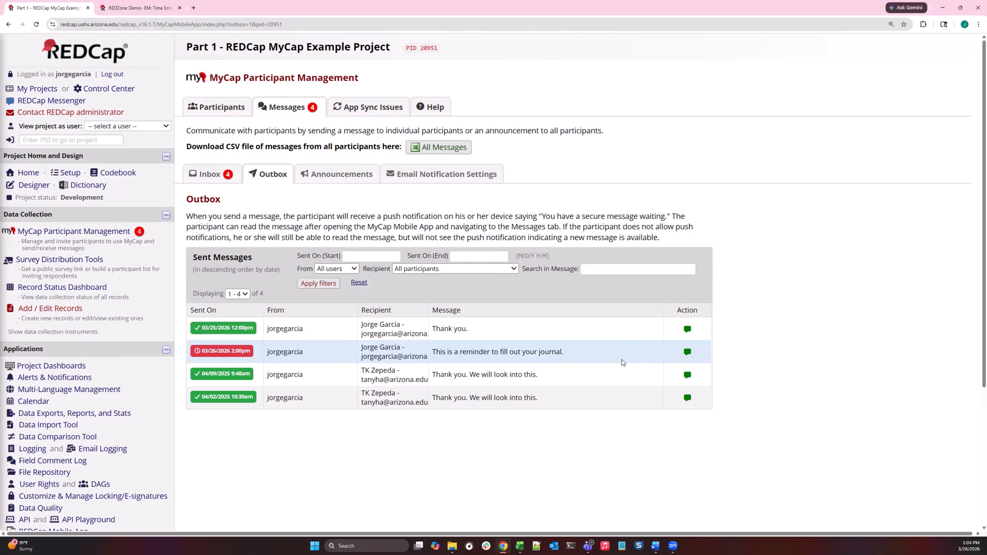
pyautogui.click(686, 354)
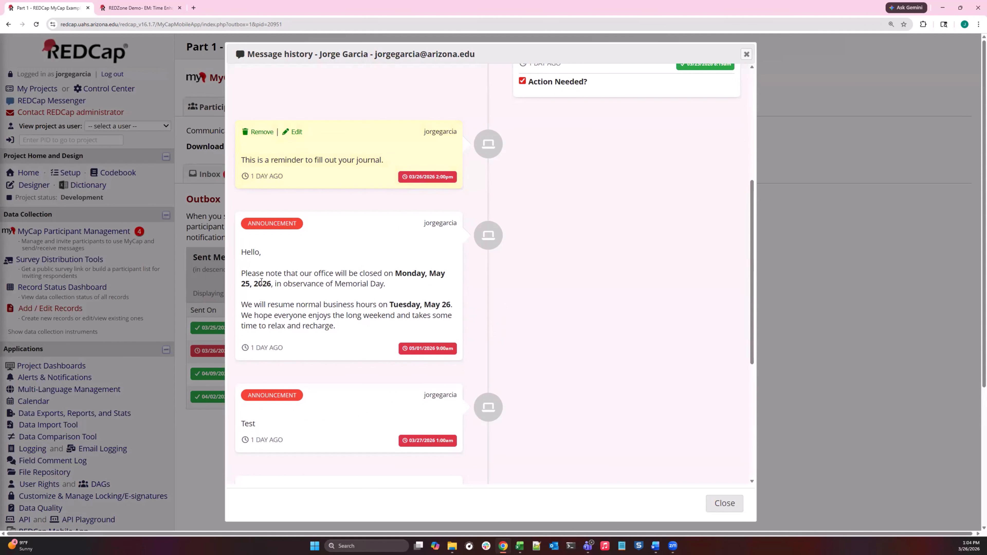
pyautogui.scroll(1, 351, 257)
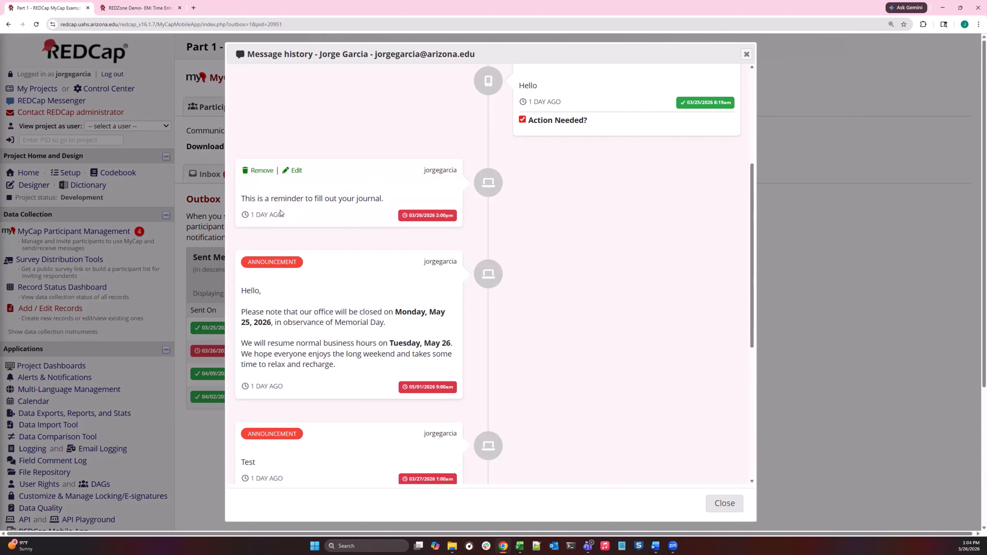
pyautogui.scroll(-3, 362, 372)
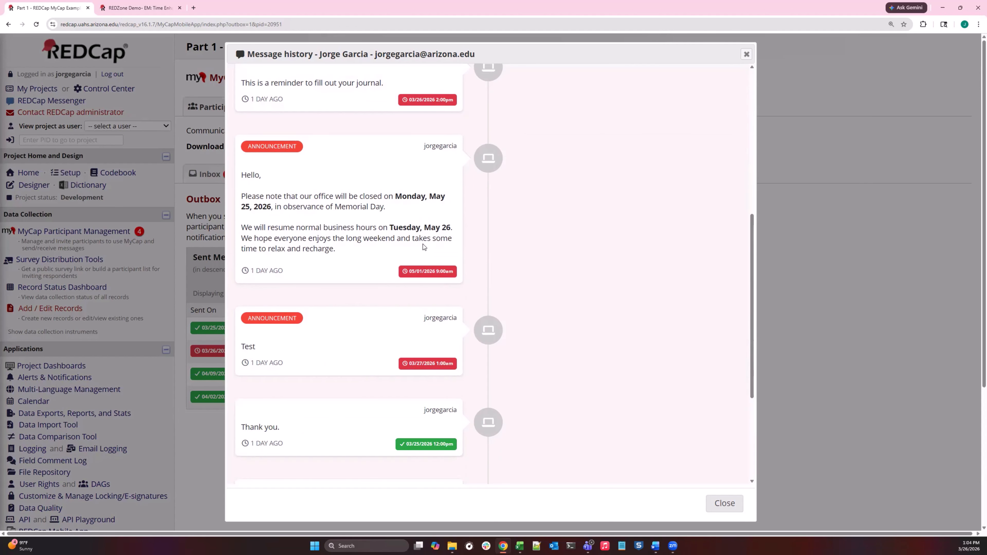
pyautogui.scroll(1, 422, 244)
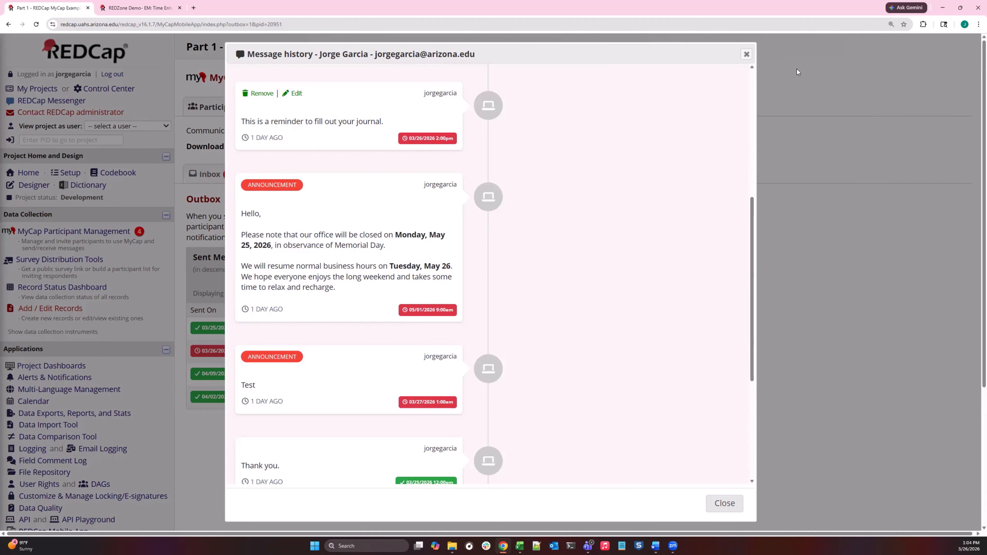
pyautogui.press('Escape')
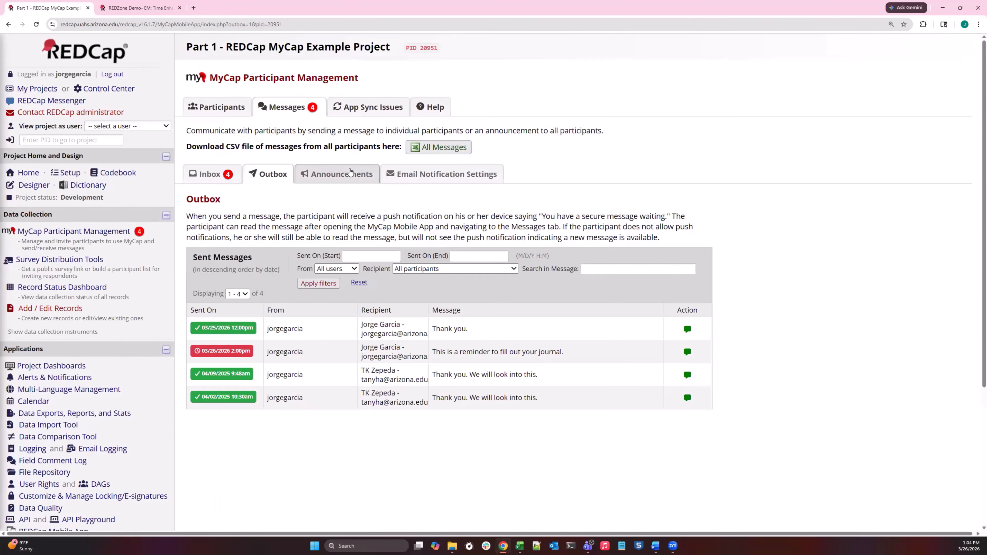
# Start a new announcement scheduled for 03/26/2026 13:27 and close it without saving.
pyautogui.click(341, 174)
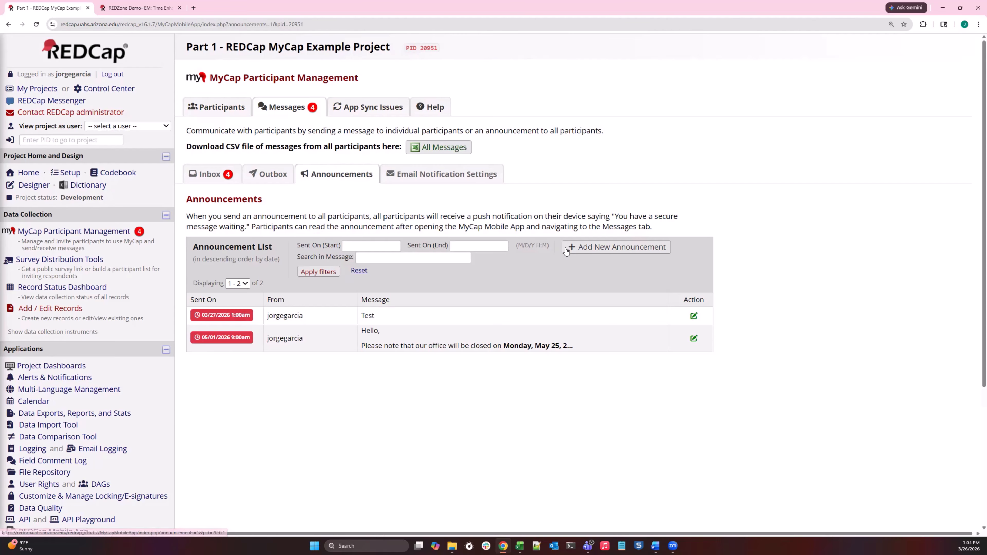
pyautogui.click(588, 249)
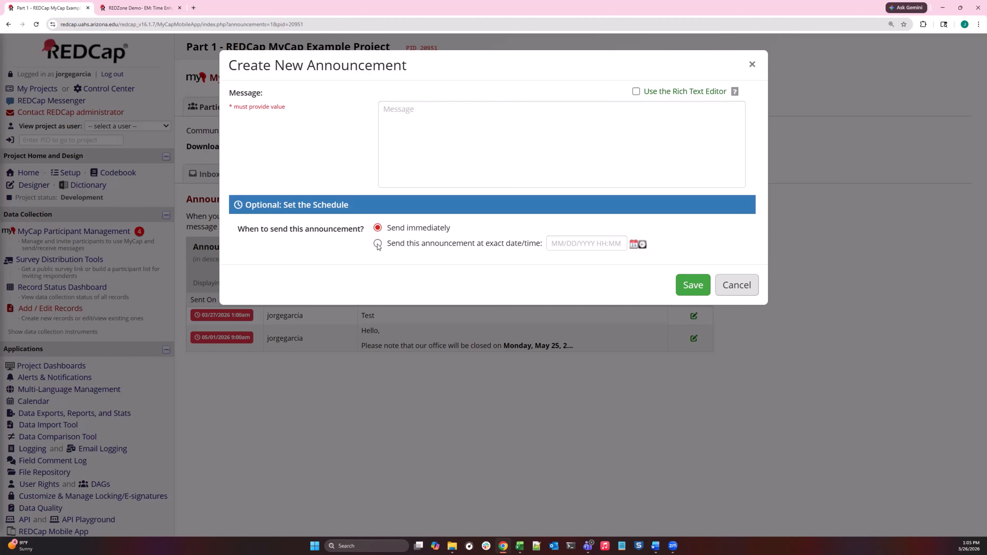
pyautogui.click(632, 245)
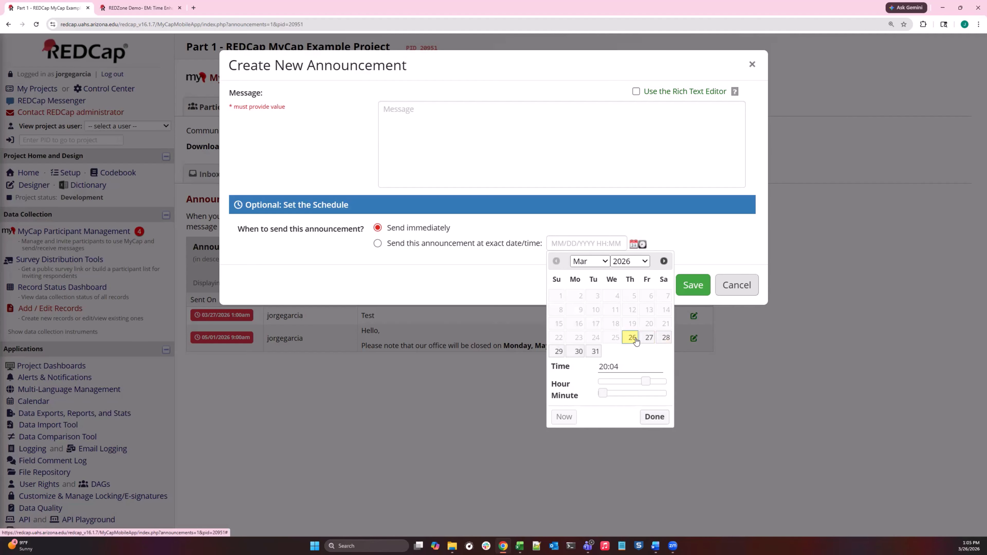
pyautogui.moveTo(645, 381); pyautogui.dragTo(630, 395)
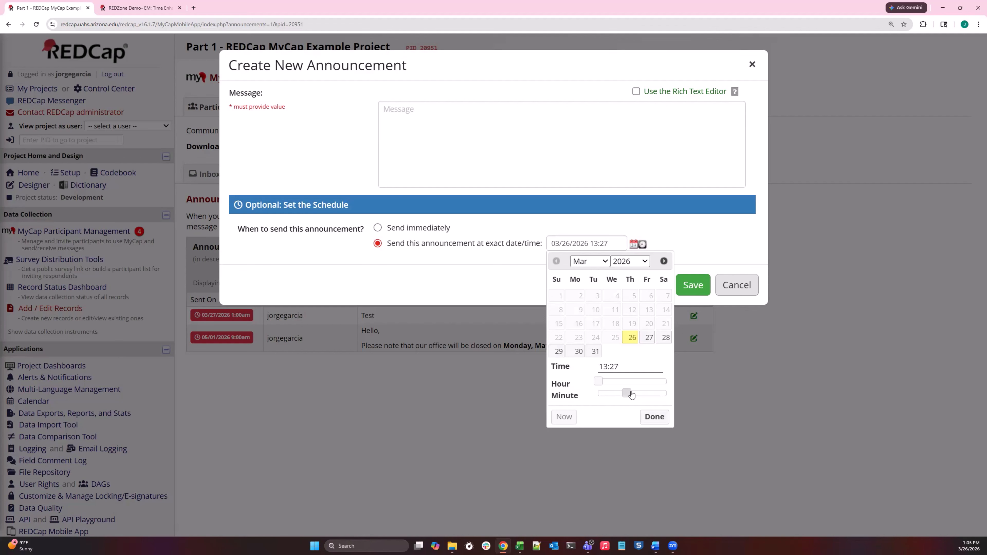
pyautogui.click(685, 232)
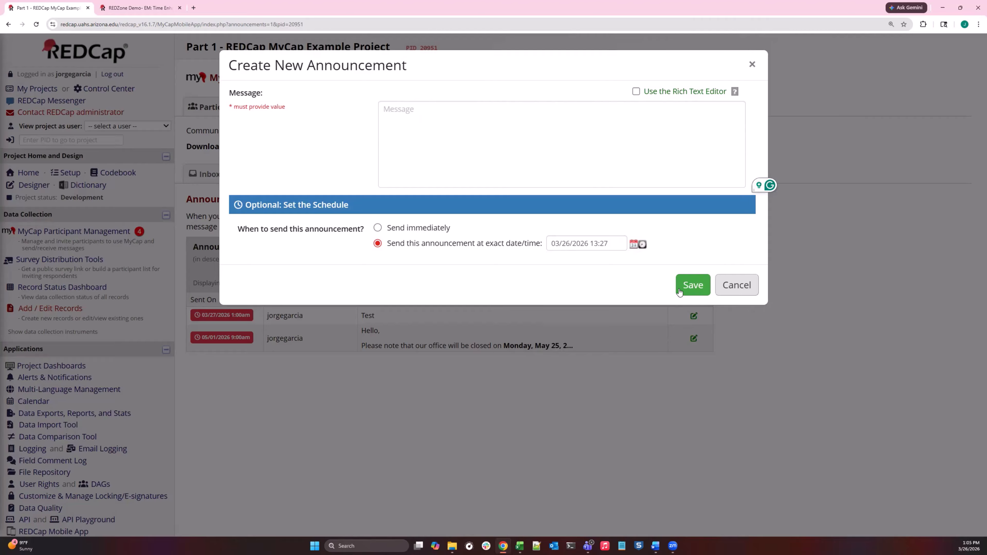
pyautogui.click(749, 72)
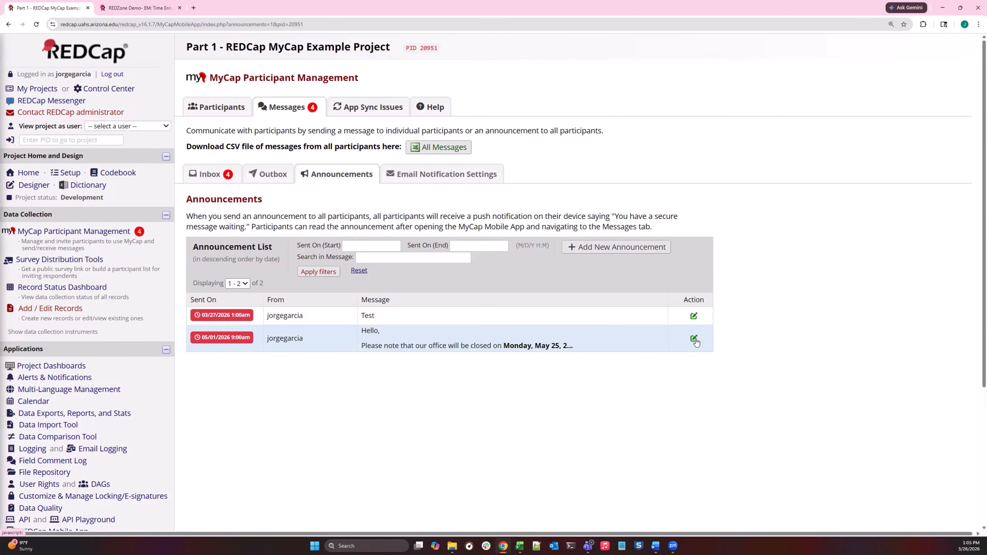
# Examine the message text and send schedule of the Memorial Day office closure announcement, and close it without changes.
pyautogui.click(694, 339)
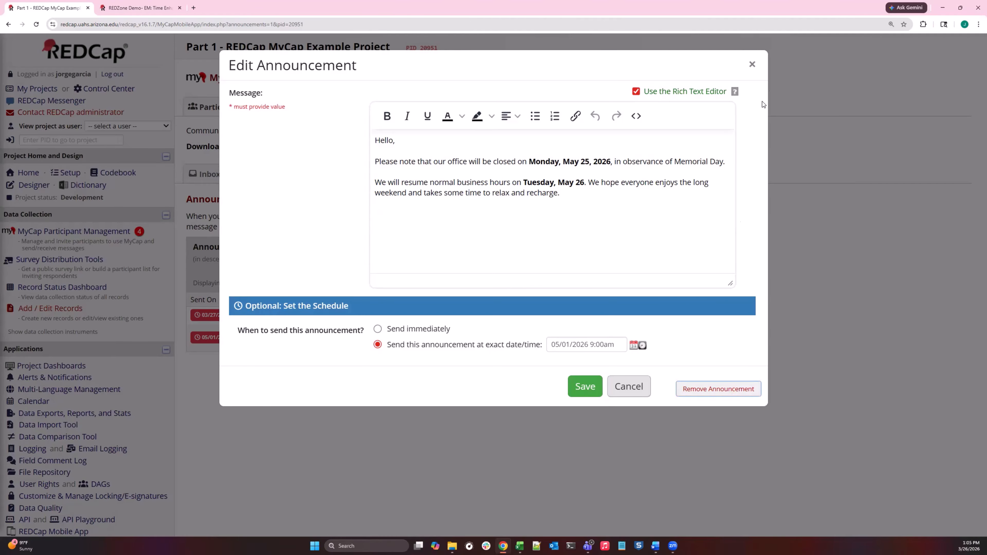
pyautogui.click(752, 65)
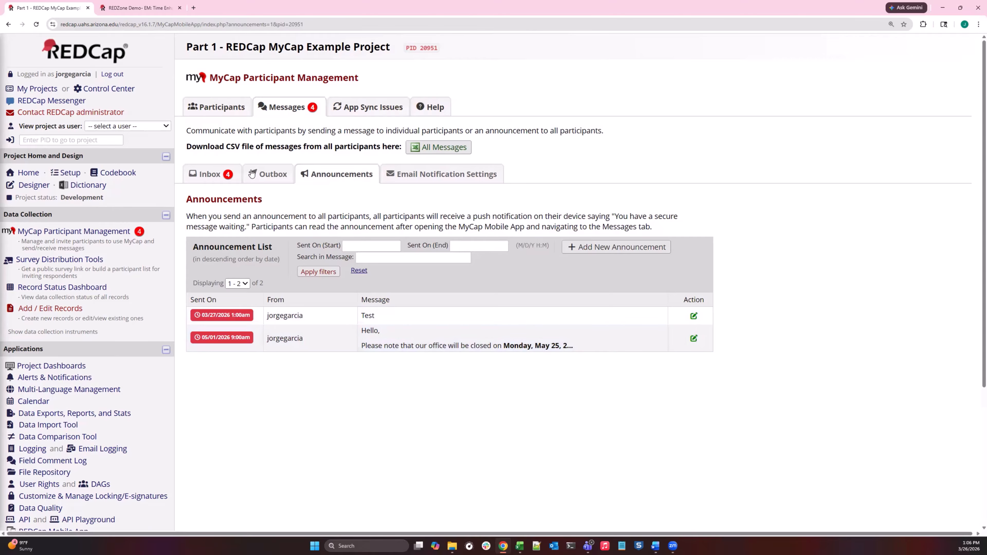
# Return to the outbox and view the message history behind the 03/25/2026 "Thank you." message, including its reply form, and close it.
pyautogui.click(268, 174)
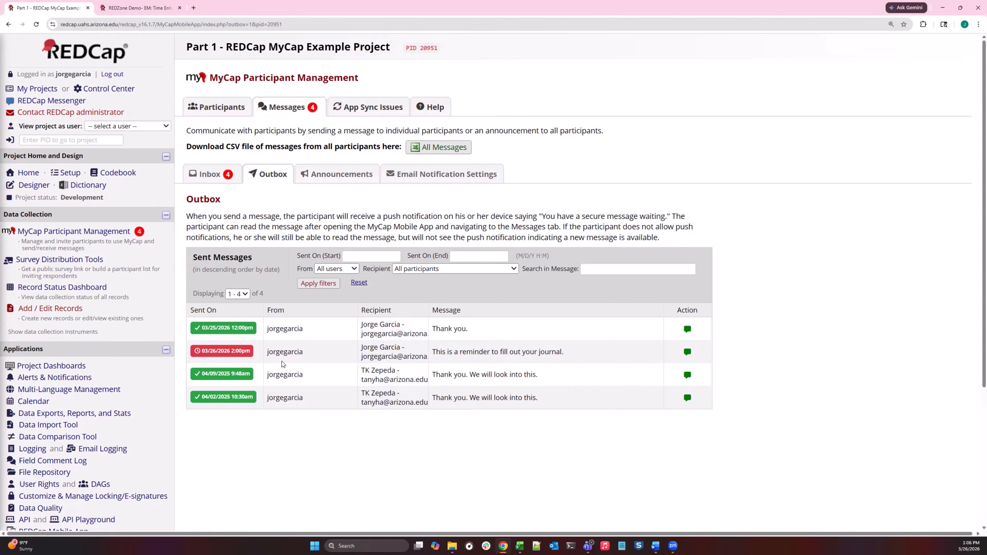
pyautogui.click(687, 330)
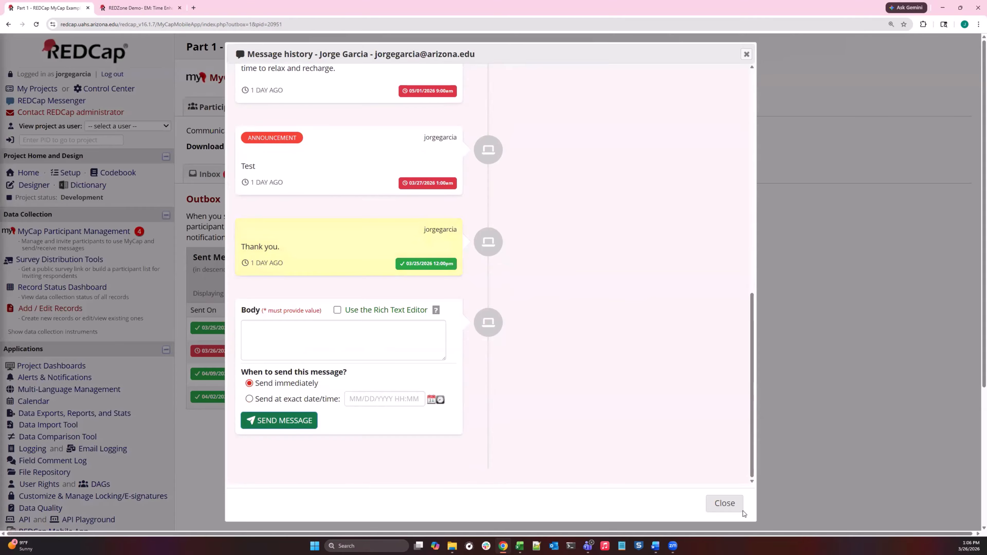
pyautogui.click(724, 502)
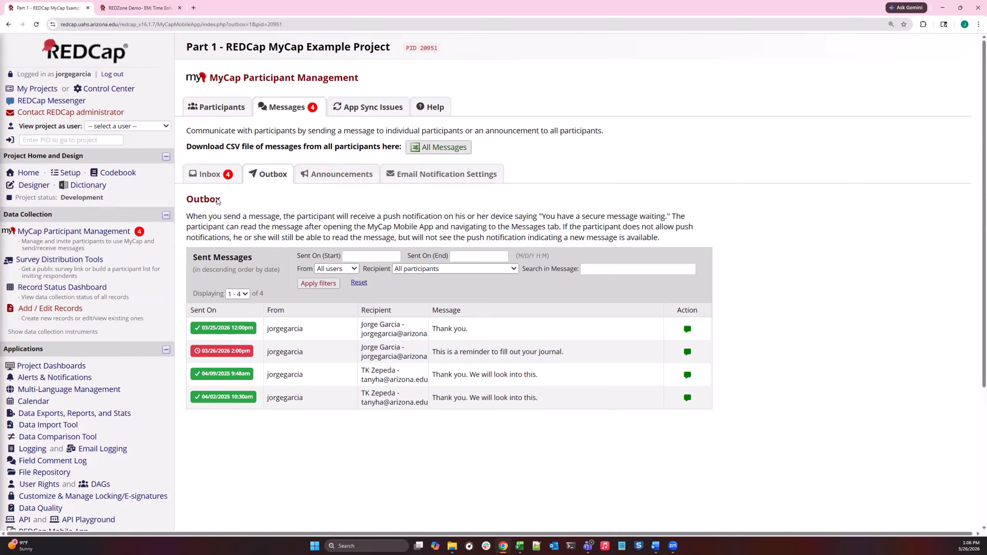
# Open the message history of the 03/25/2026 "Hello" message from the inbox to view its reply form.
pyautogui.click(224, 182)
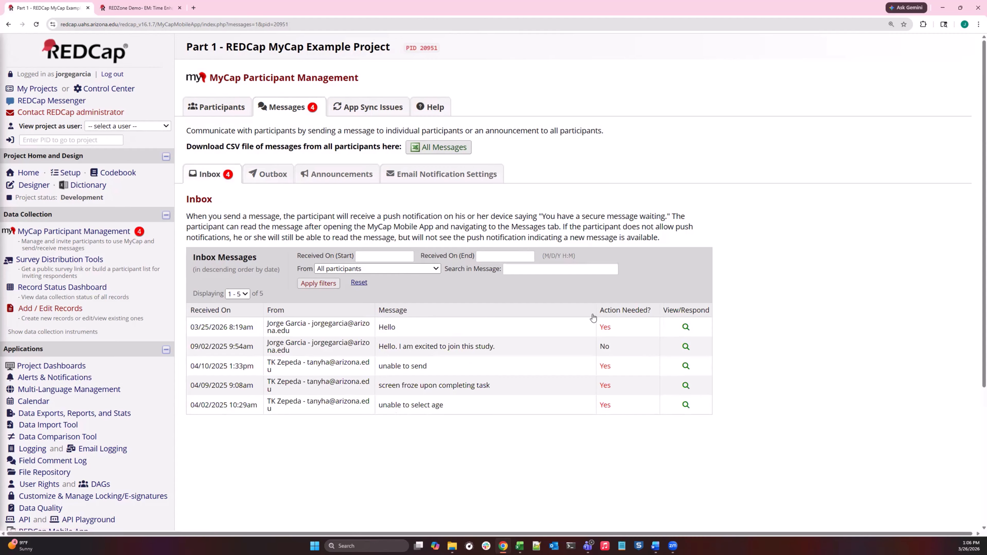
pyautogui.scroll(-2, 662, 259)
pyautogui.click(685, 249)
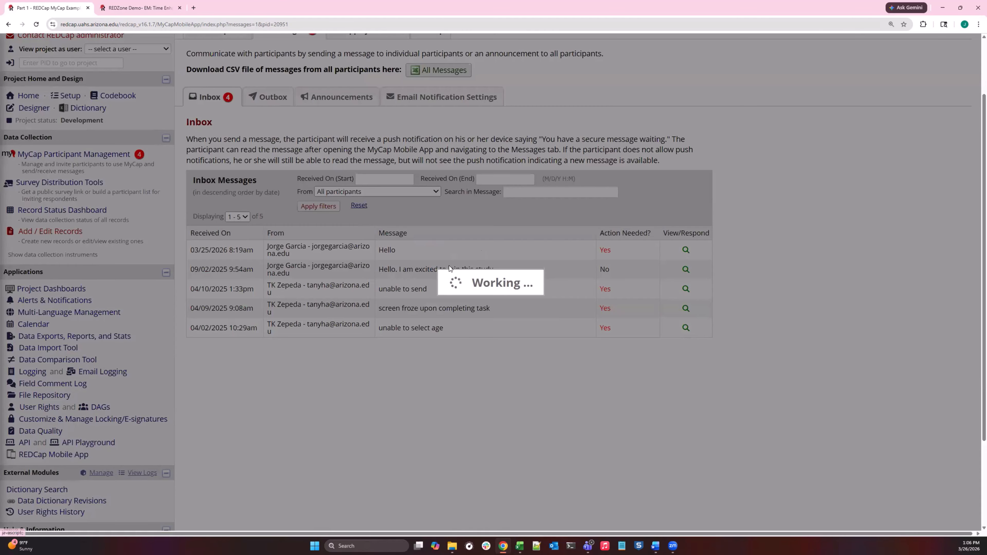
pyautogui.scroll(-10, 428, 373)
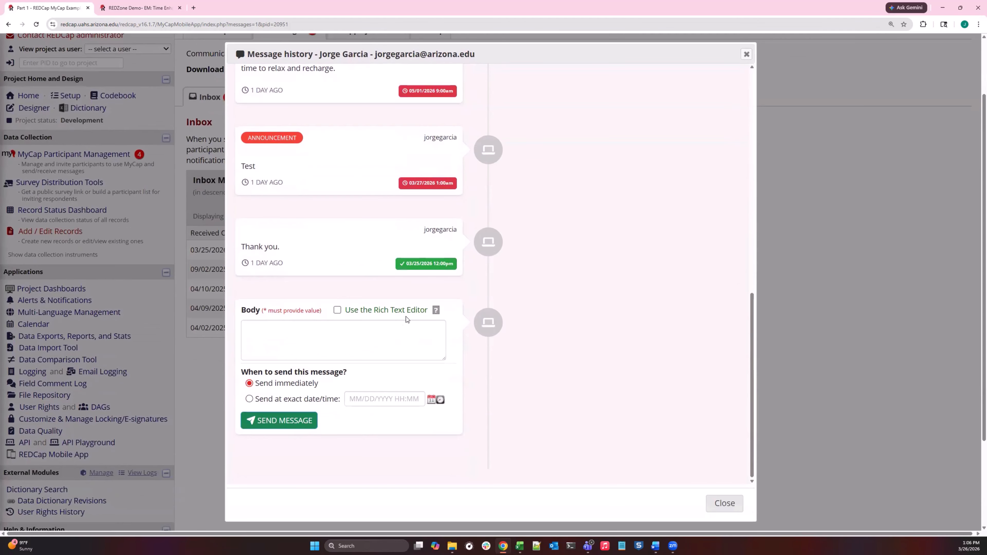
# Turn on the Rich Text Editor for the reply, examine its formatting and send options, and close without sending.
pyautogui.click(337, 310)
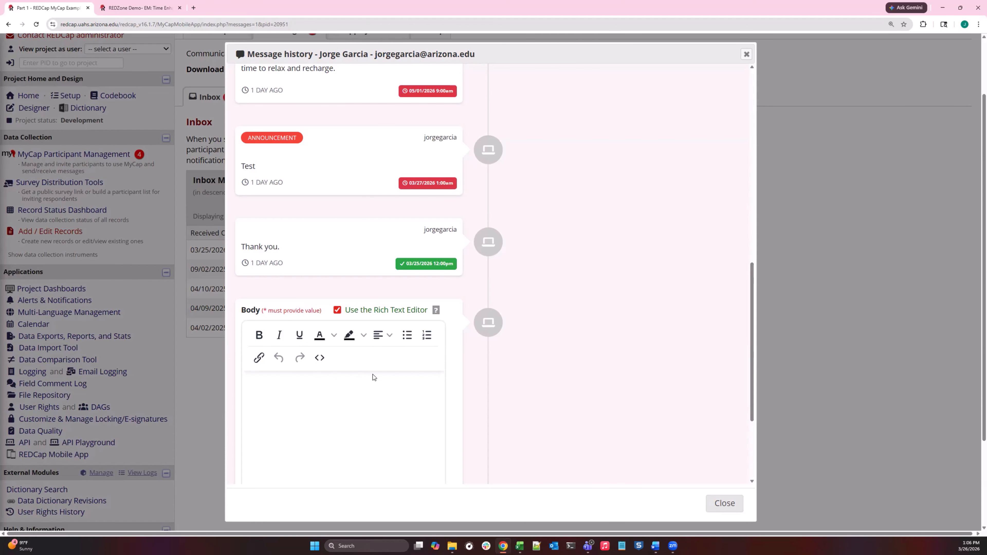
pyautogui.scroll(-1, 384, 377)
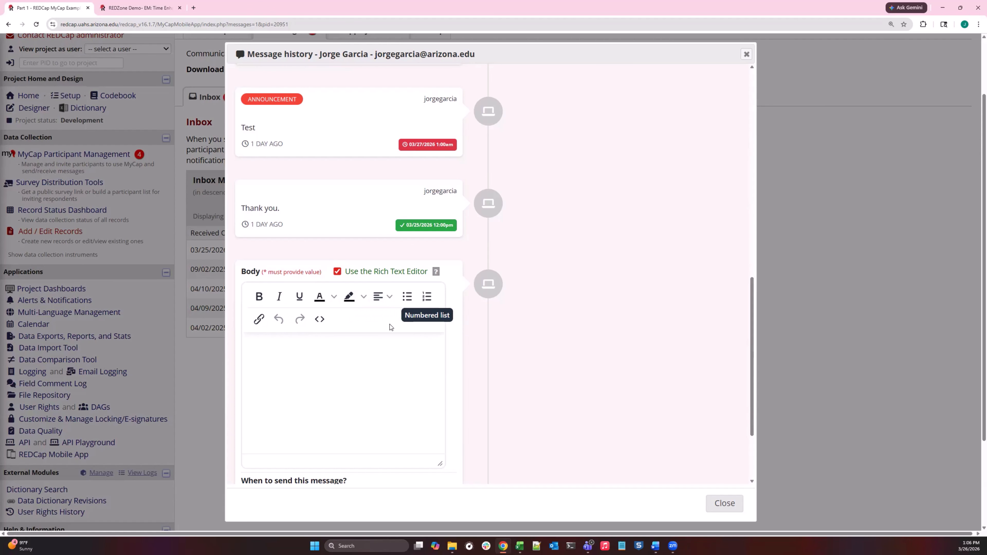
pyautogui.scroll(-3, 390, 323)
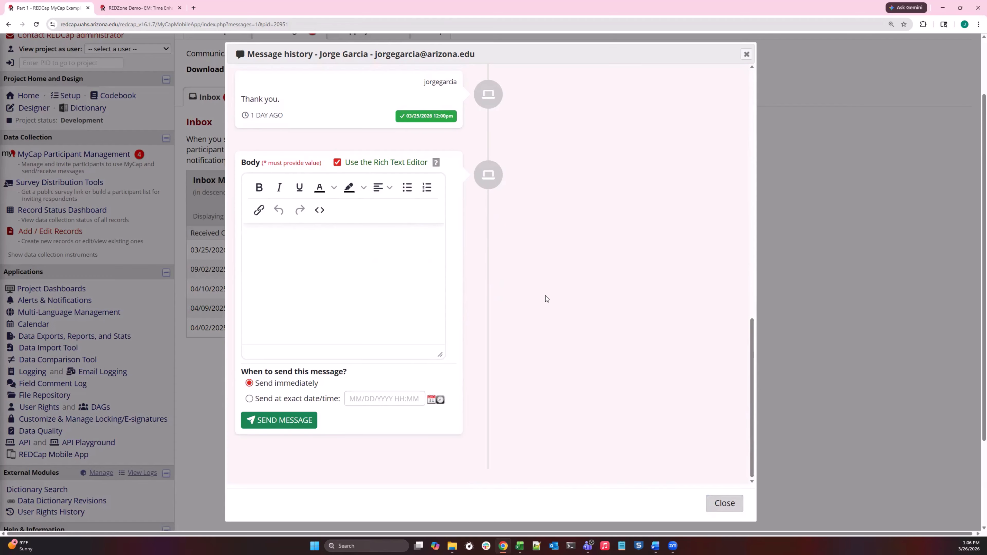
pyautogui.press('Escape')
# Open the Memorial Day announcement again to examine its Rich Text Editor formatting, and close it without changes.
pyautogui.click(364, 102)
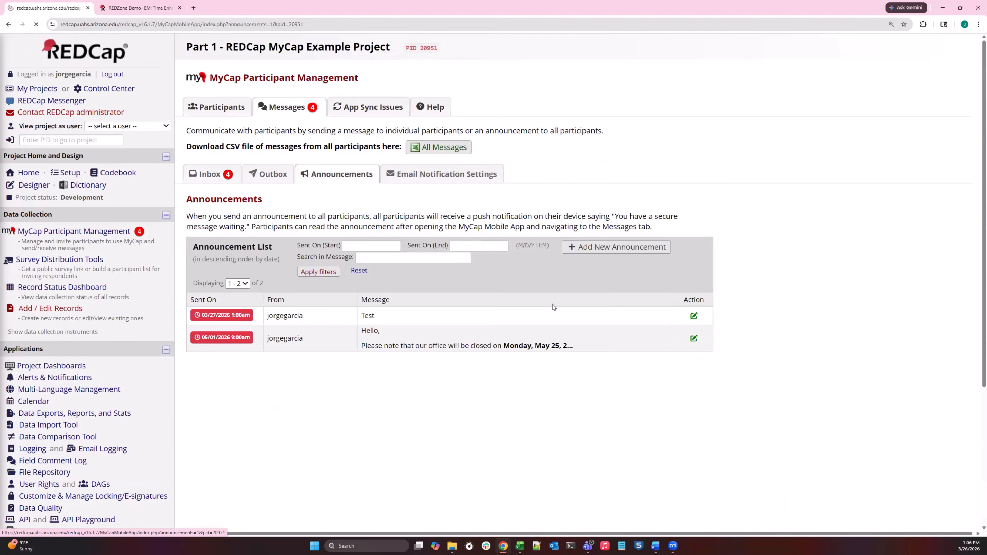
pyautogui.click(693, 337)
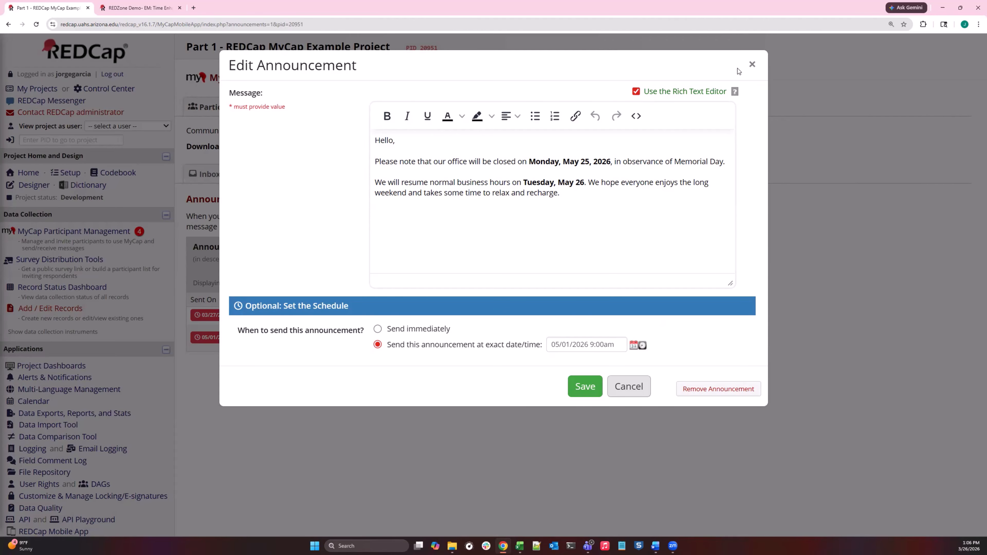
pyautogui.click(752, 65)
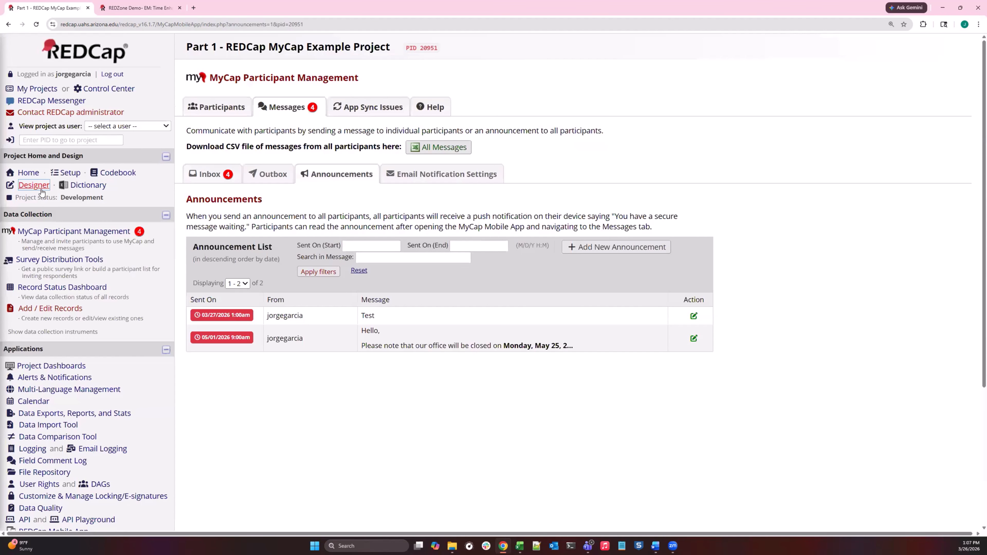
# Open the MyCap settings of the Audio Active Task in the Online Designer and examine its intro page instructions in the Rich Text Editor.
pyautogui.click(37, 186)
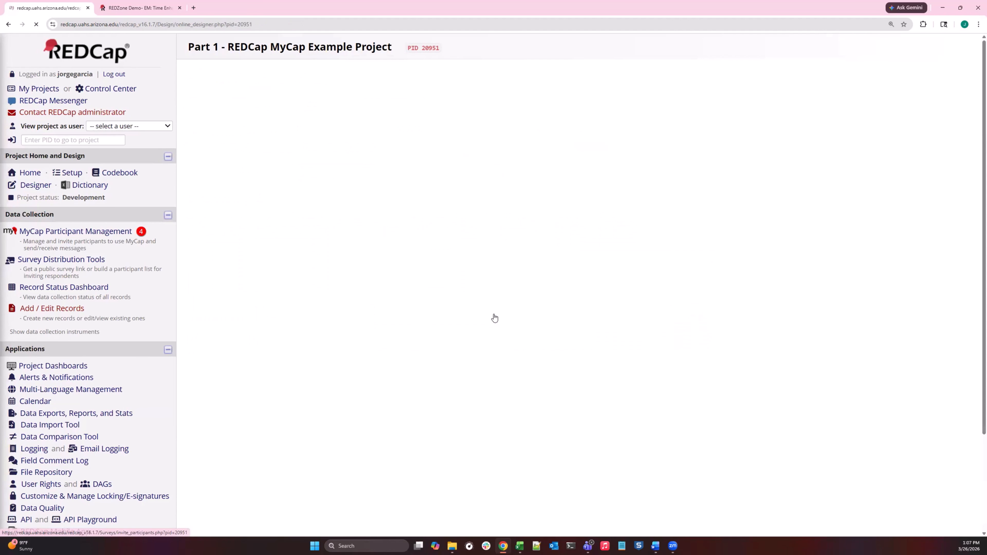
pyautogui.scroll(-4, 239, 284)
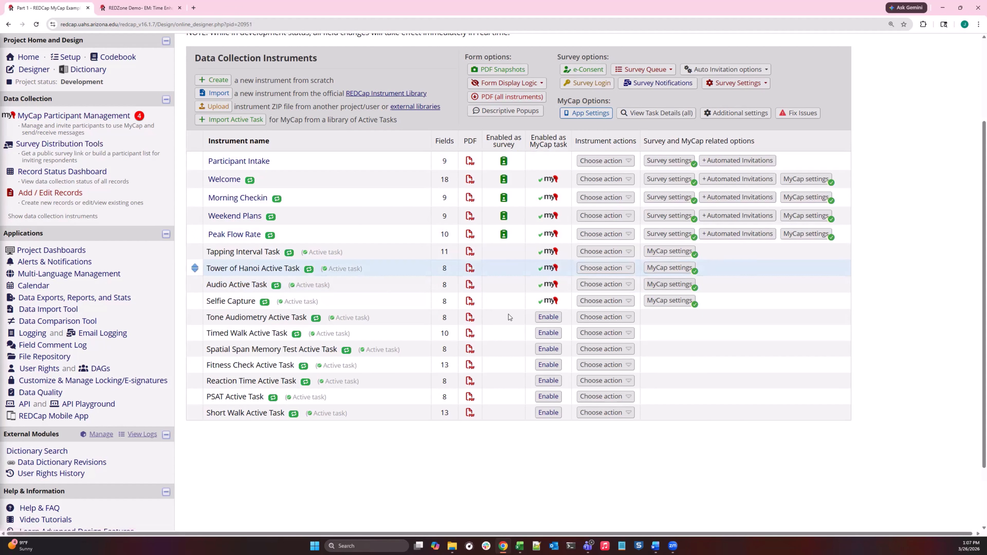
pyautogui.click(664, 285)
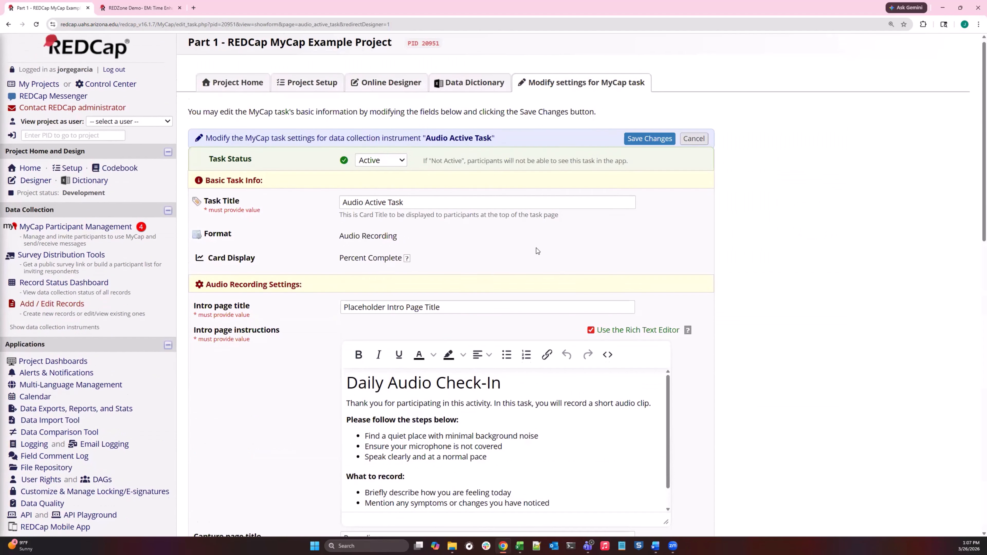
pyautogui.scroll(-1, 536, 250)
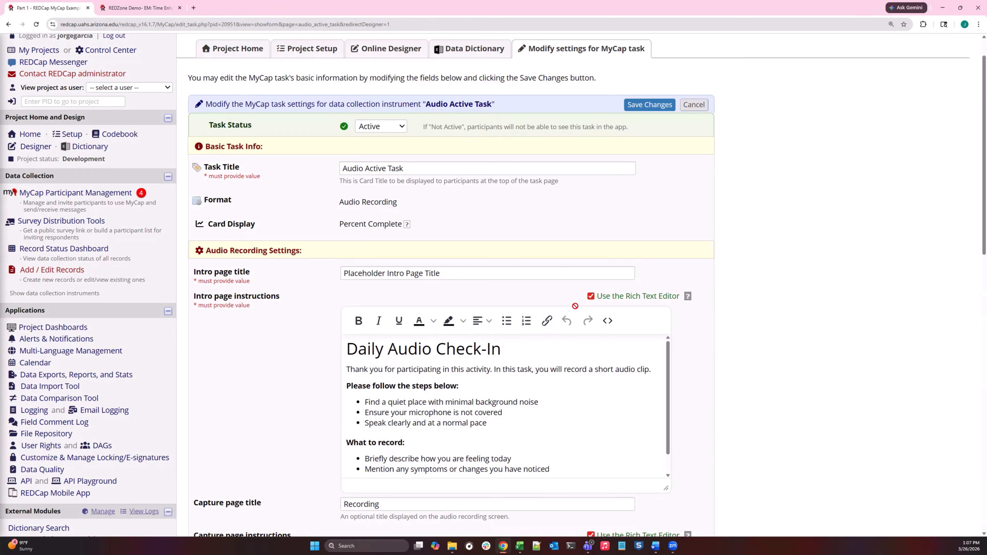
# Examine the intro page instructions of the Audio Active Task and their HTML source code, and close the source view without changes.
pyautogui.scroll(-1, 575, 306)
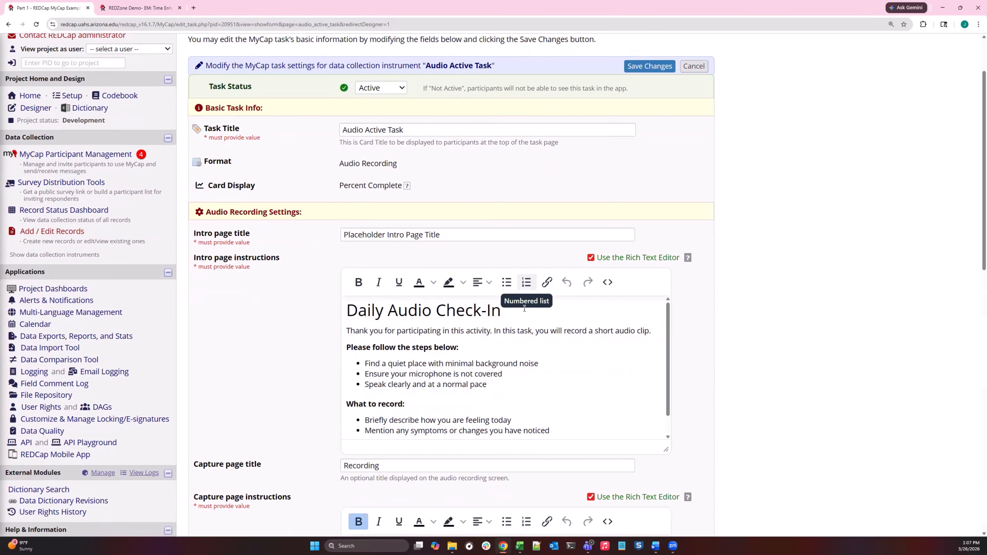
pyautogui.scroll(-1, 523, 308)
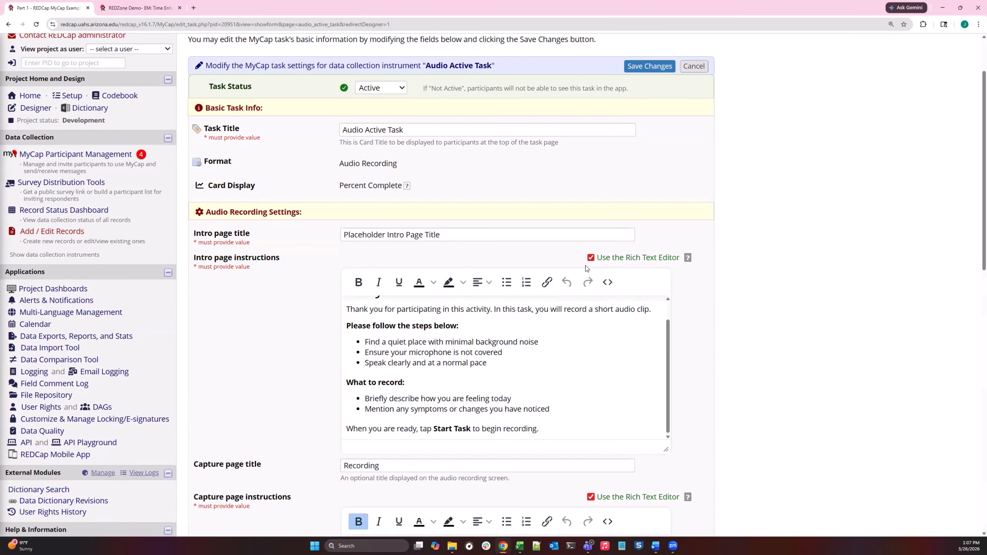
pyautogui.scroll(1, 385, 338)
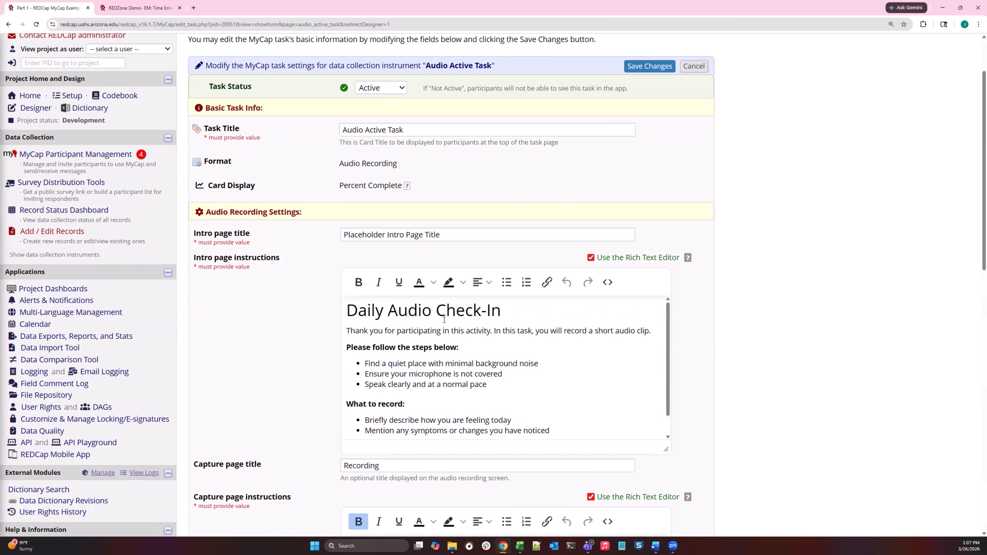
pyautogui.click(608, 284)
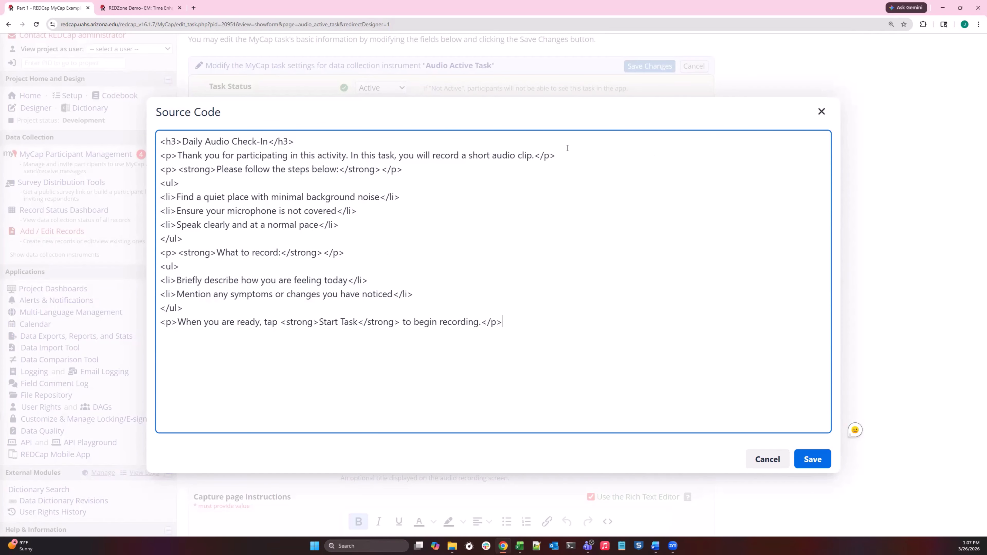
pyautogui.click(815, 117)
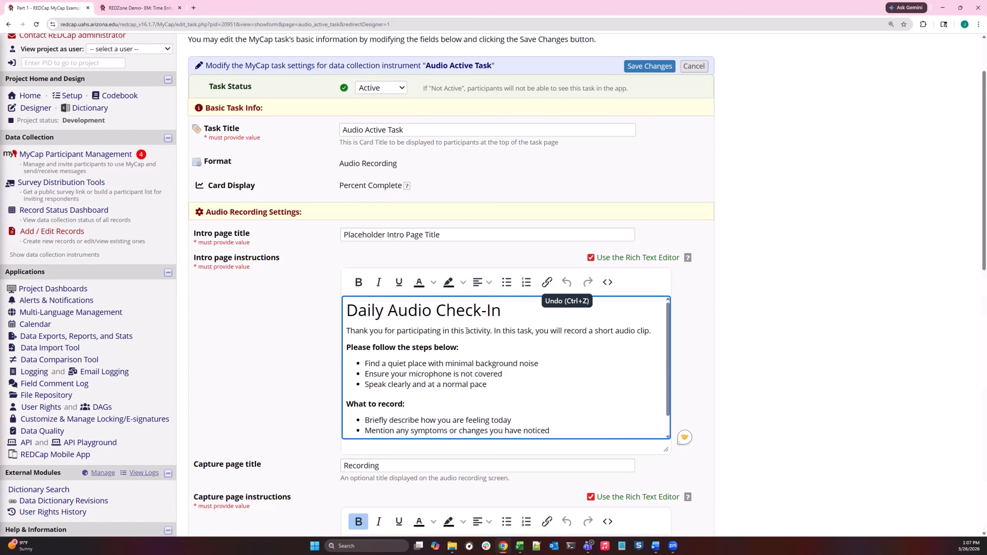
# Review the formatted intro page instructions, open the link insertion options for them, and close without adding a link.
pyautogui.scroll(-2, 466, 330)
pyautogui.scroll(2, 365, 316)
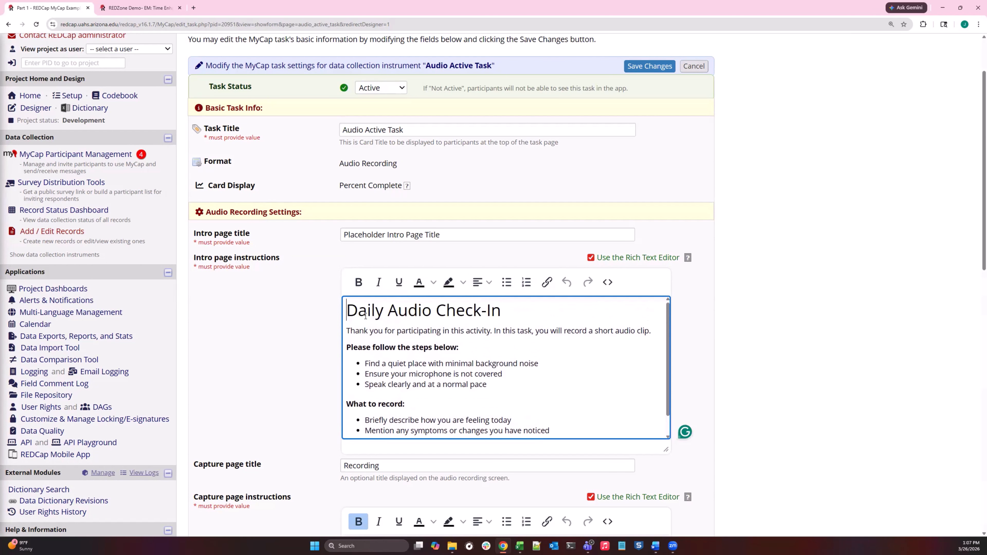
pyautogui.scroll(-2, 400, 338)
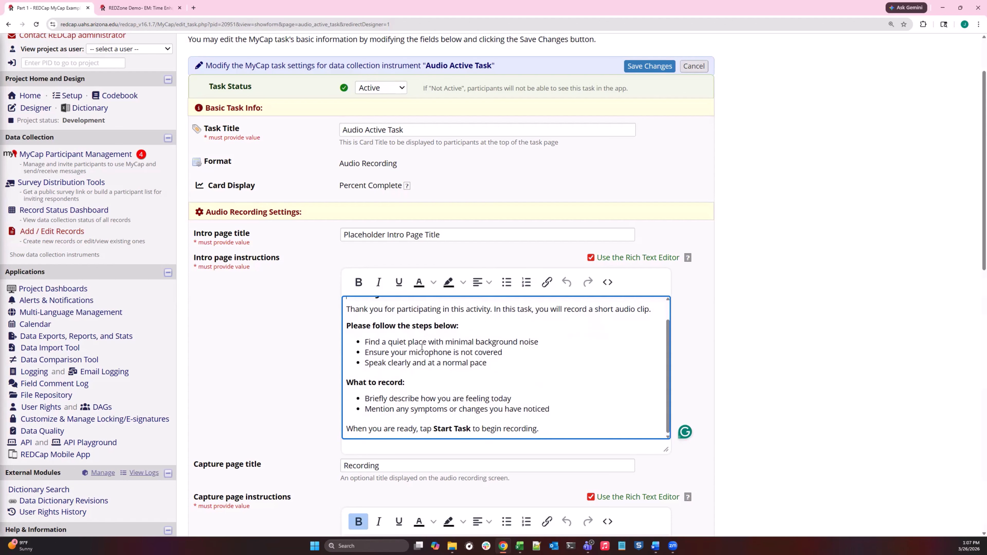
pyautogui.scroll(-1, 430, 352)
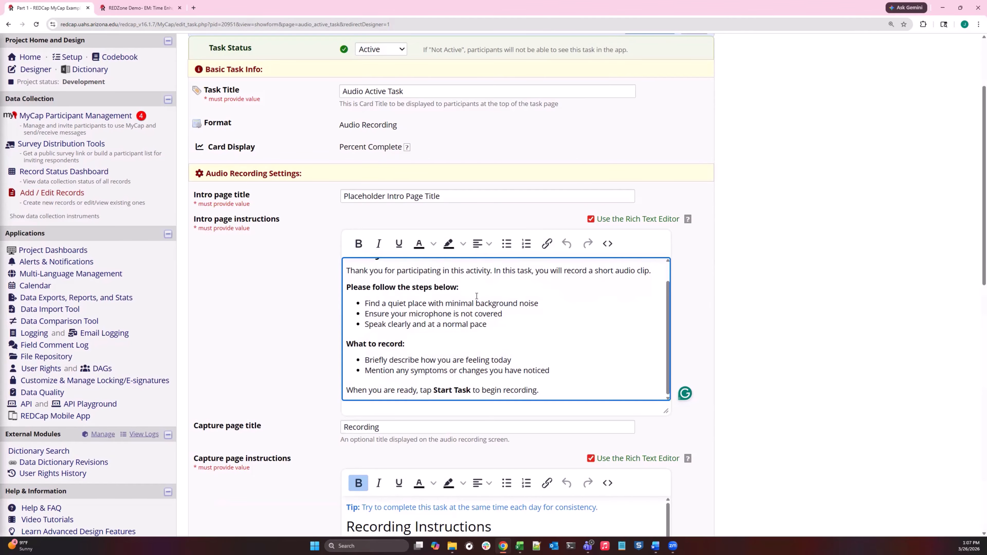
pyautogui.click(548, 247)
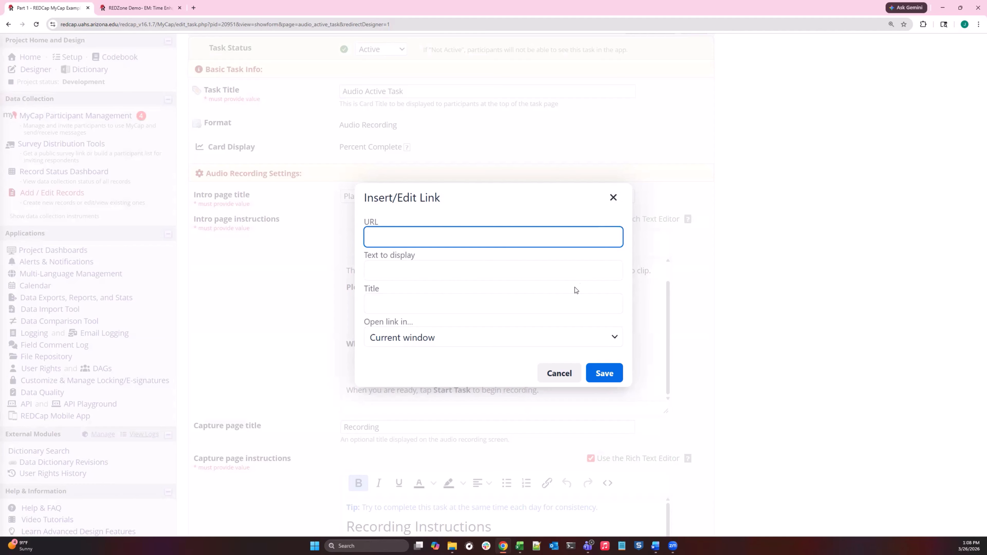
pyautogui.click(613, 197)
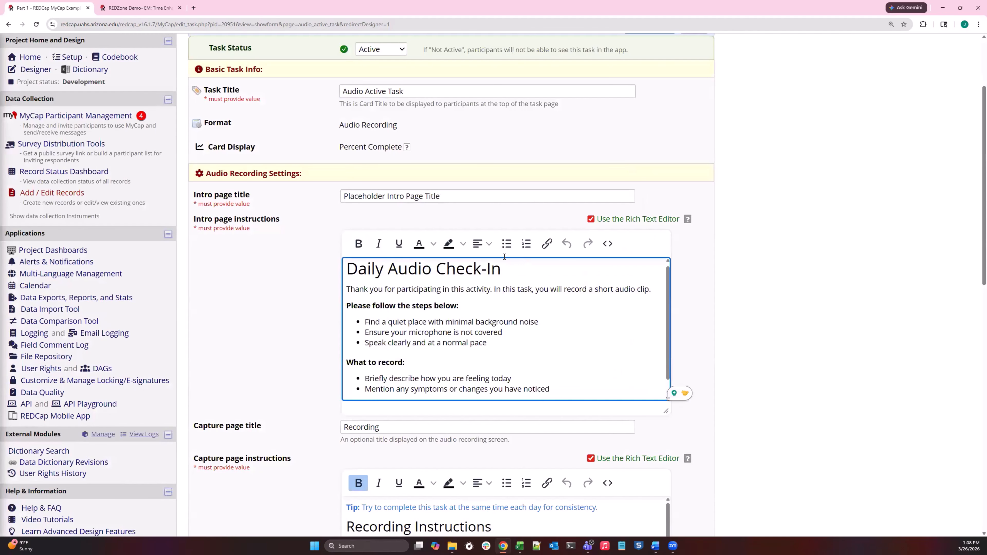
# Examine the rich text formatting of the Audio Active Task's capture page instructions.
pyautogui.scroll(-3, 504, 257)
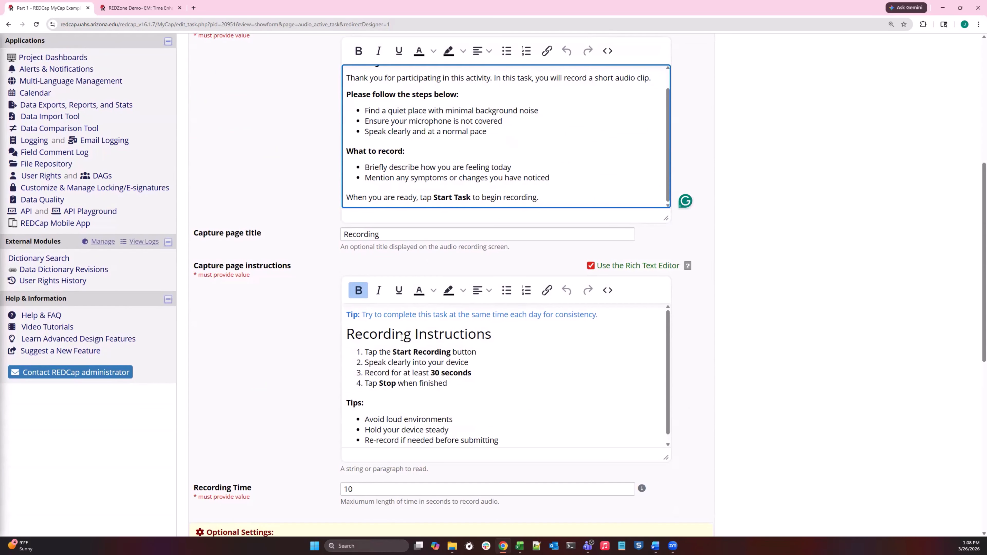
pyautogui.scroll(-1, 449, 364)
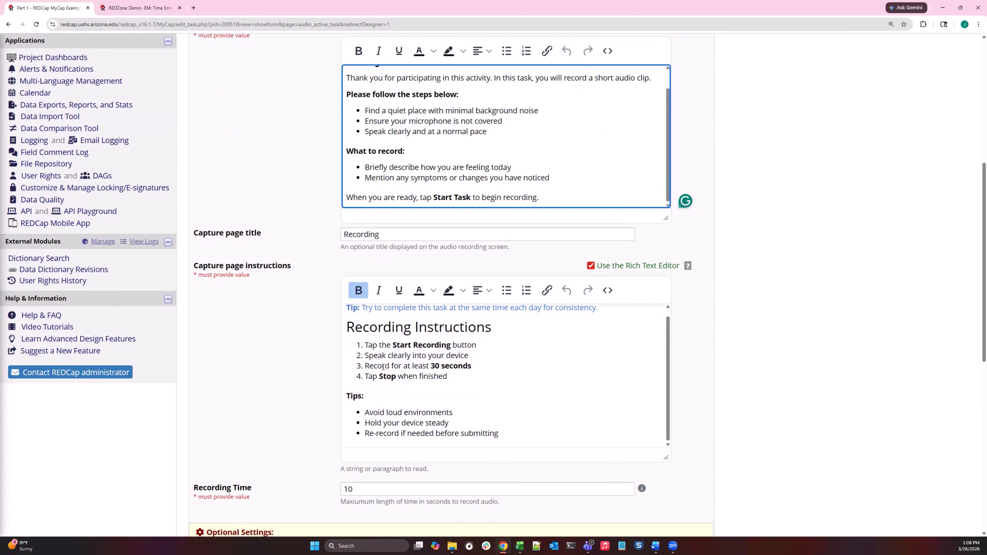
pyautogui.scroll(10, 480, 377)
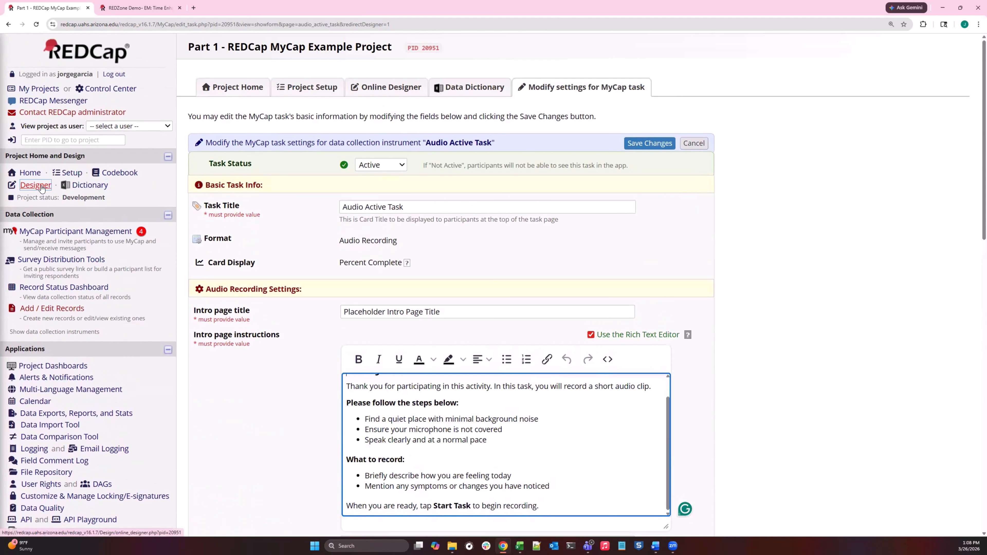
# Open the Selfie Capture task's MyCap settings to examine its intro page instructions, and return to the Online Designer.
pyautogui.click(38, 185)
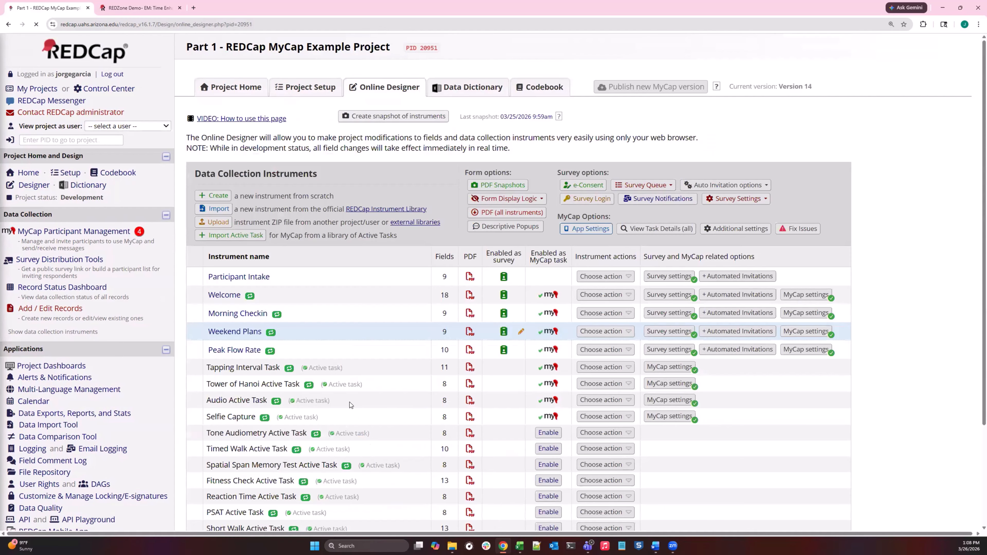
pyautogui.click(687, 417)
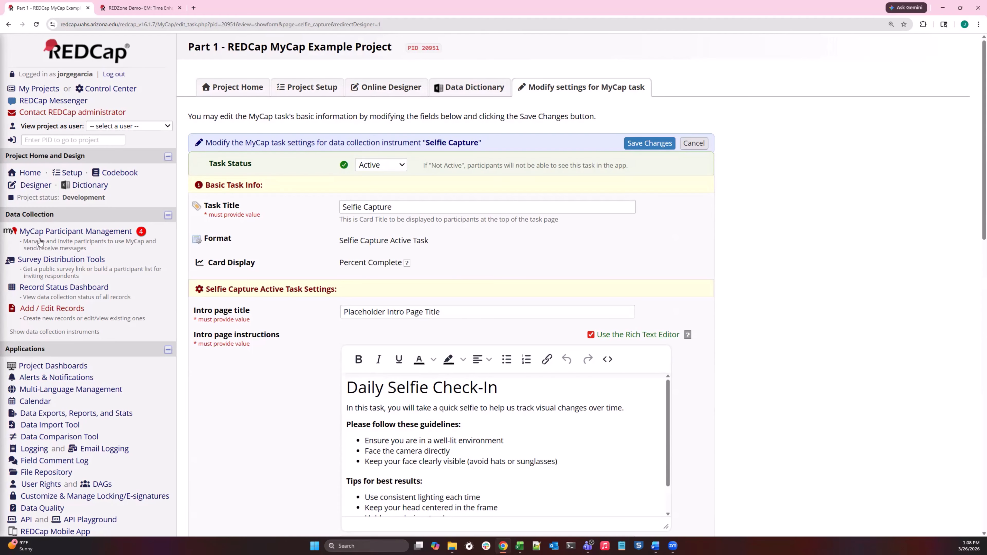
pyautogui.click(35, 185)
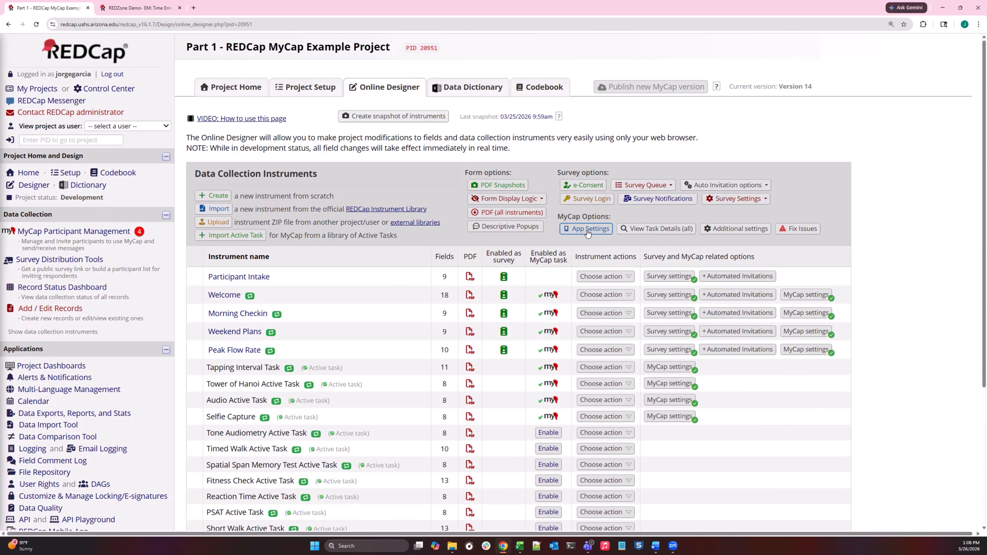
# Open the MyCap App Settings, examine the rich text page content of About #1, and close it without changes.
pyautogui.click(589, 229)
pyautogui.scroll(-2, 316, 328)
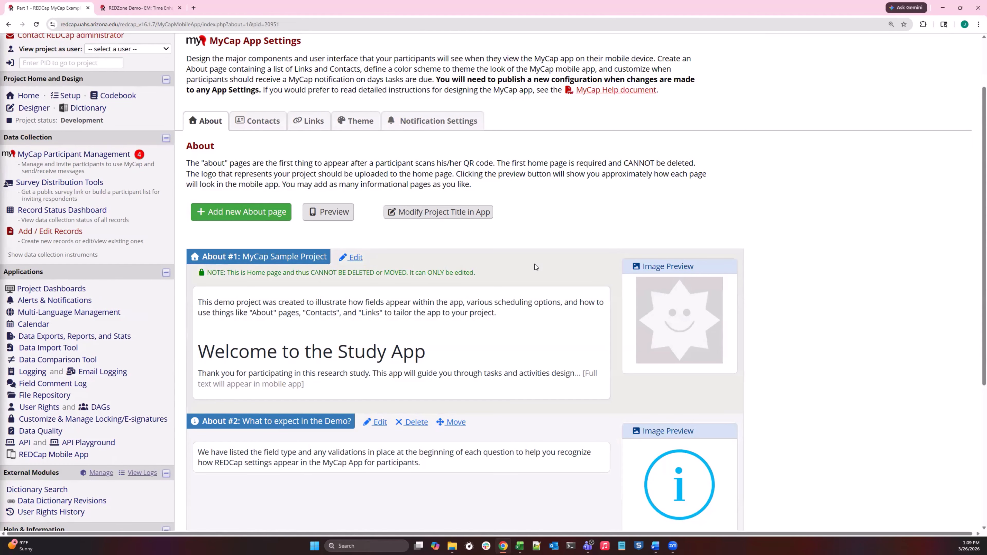
pyautogui.click(356, 258)
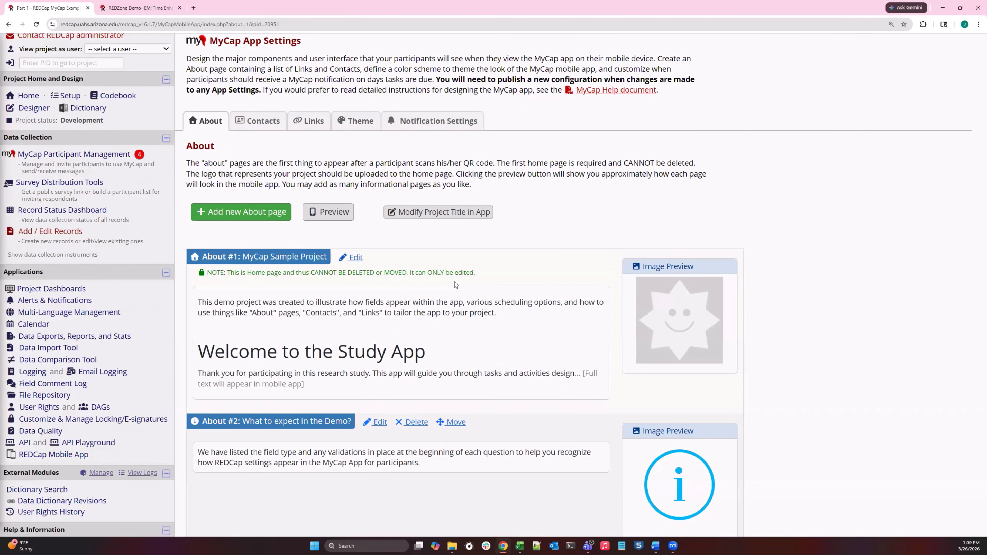
pyautogui.scroll(-2, 556, 342)
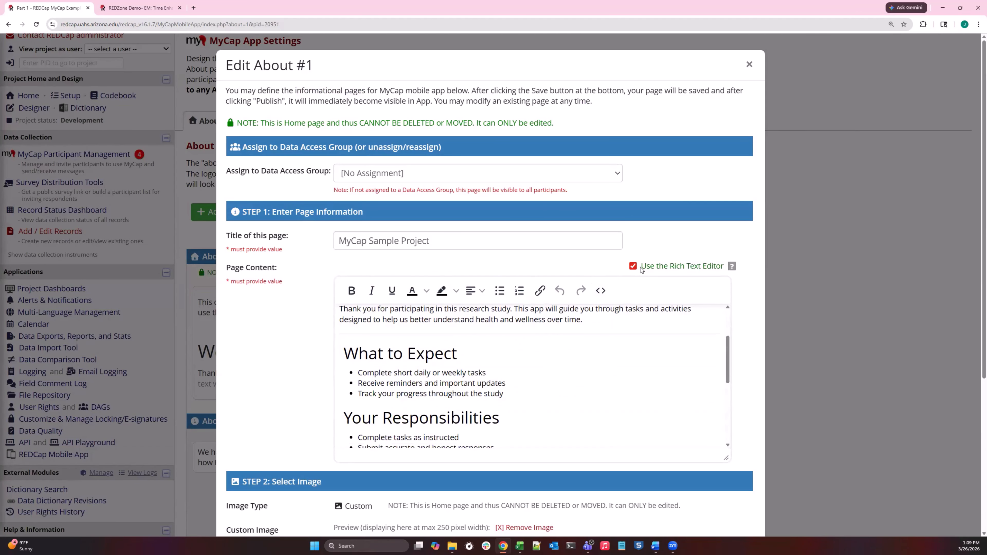
pyautogui.scroll(-3, 507, 370)
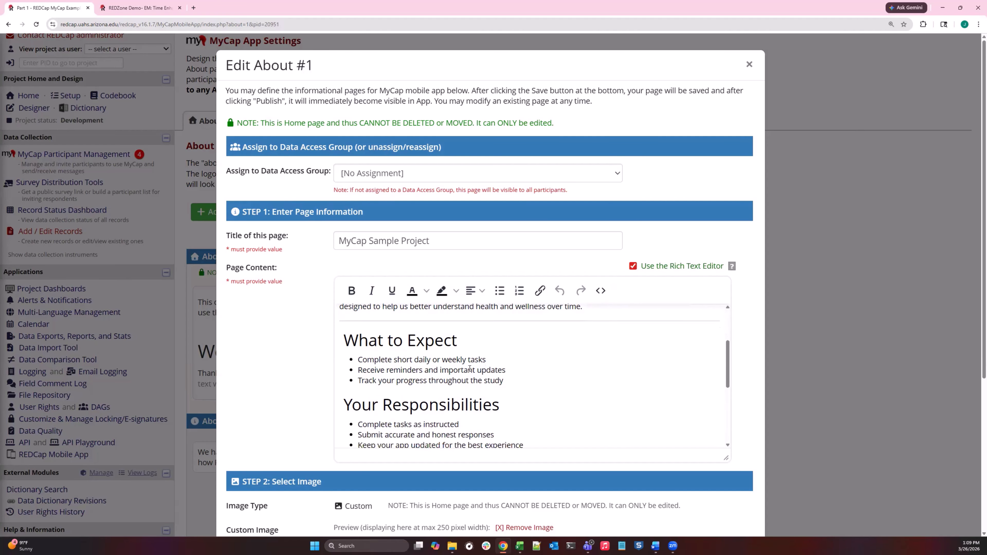
pyautogui.scroll(-5, 506, 370)
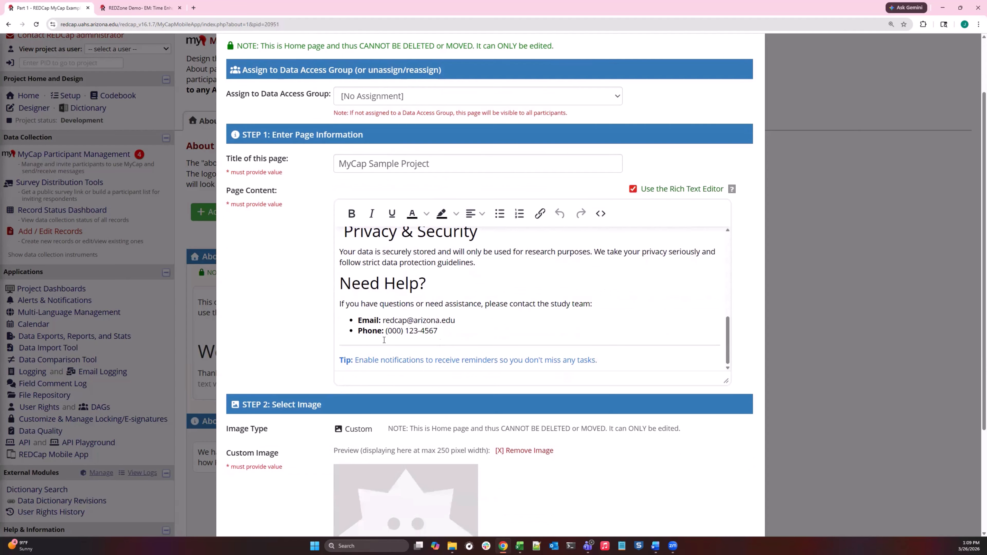
pyautogui.scroll(10, 489, 297)
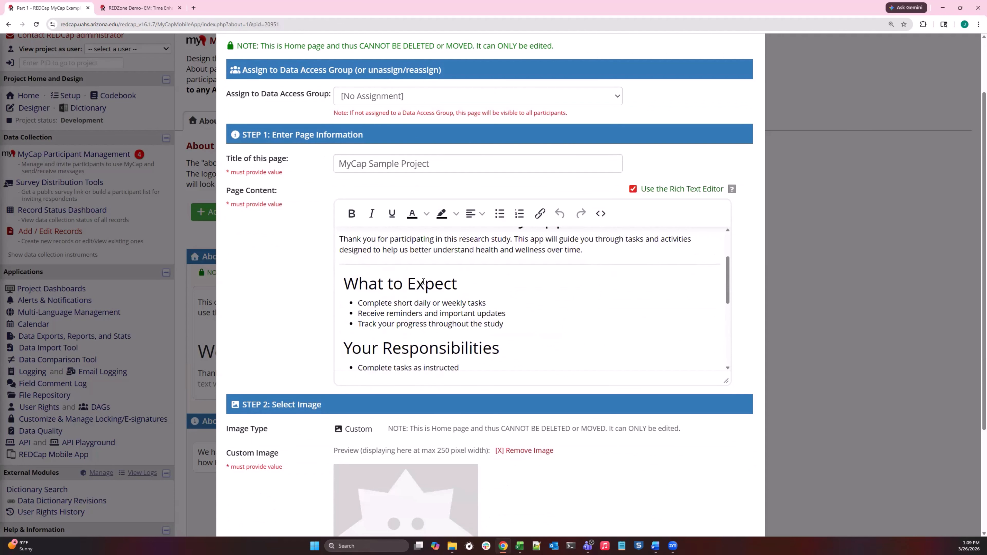
pyautogui.click(748, 64)
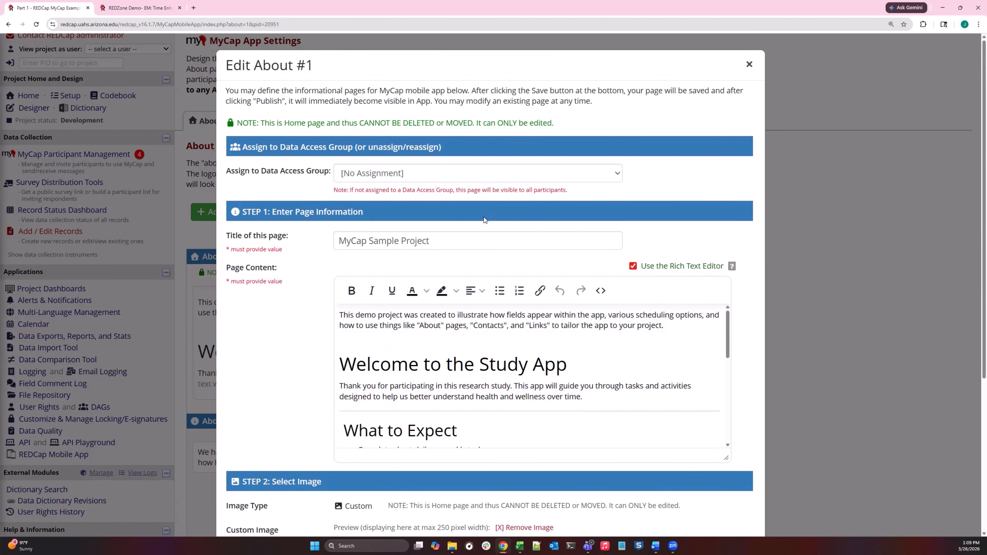
# Review the remaining About pages, "What to expect in the Demo?" and "The Demo Schedule", in the MyCap App Settings.
pyautogui.scroll(-3, 369, 286)
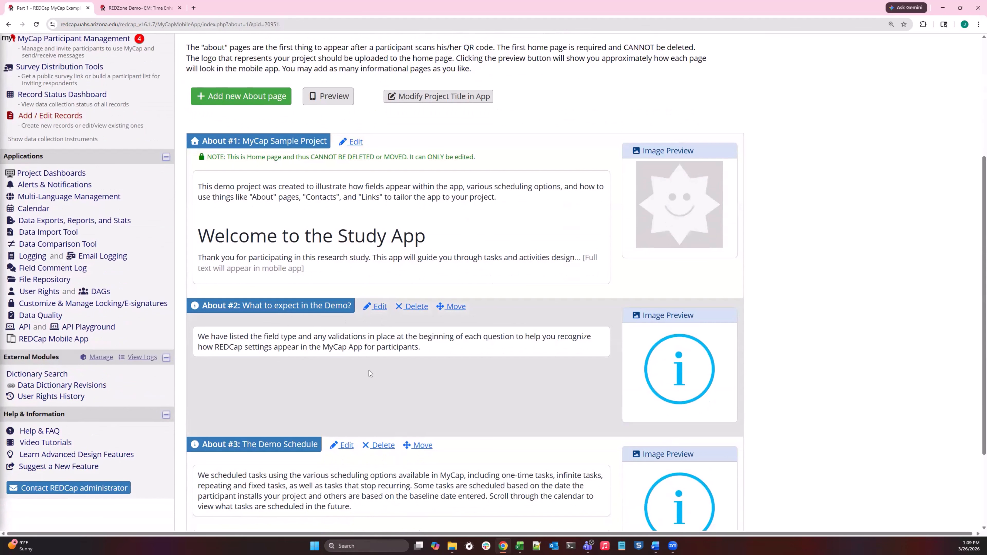
pyautogui.scroll(-2, 434, 384)
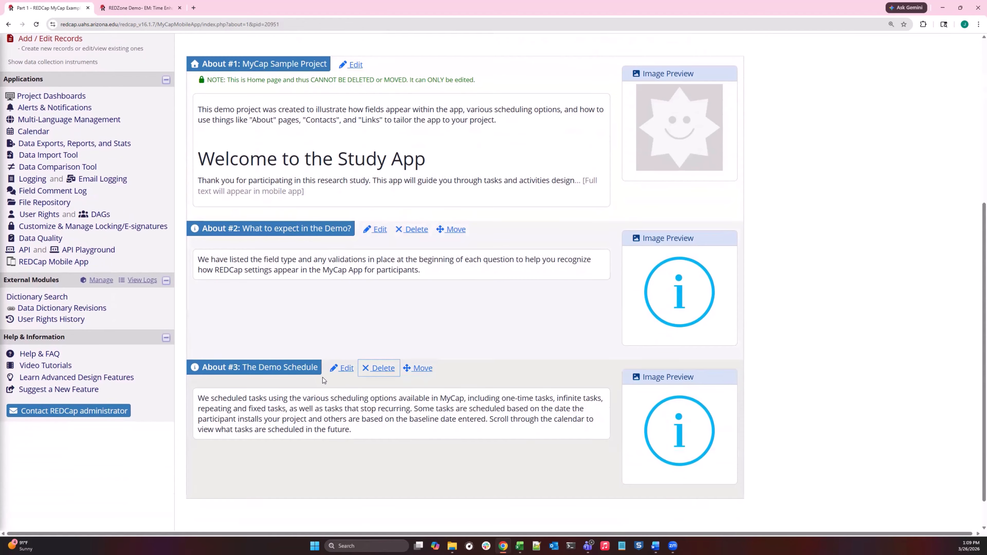
pyautogui.scroll(3, 434, 234)
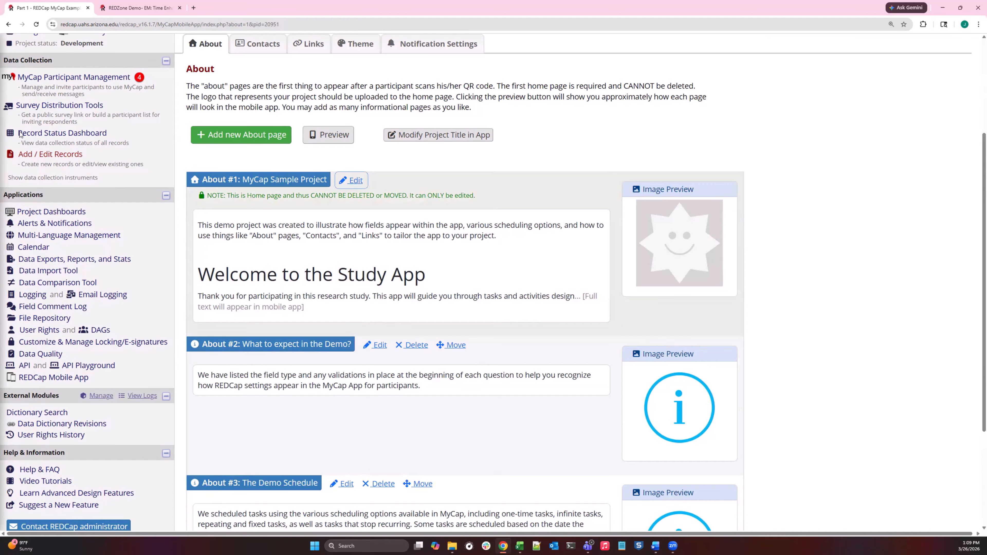
pyautogui.scroll(2, 50, 120)
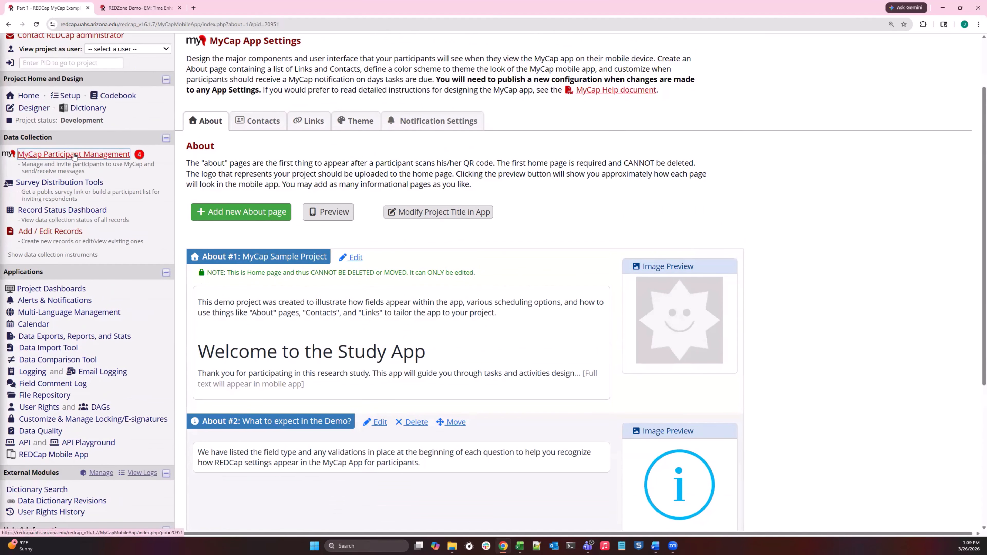
# Open the message inbox in MyCap Participant Management and filter its messages by the text "froze".
pyautogui.click(91, 157)
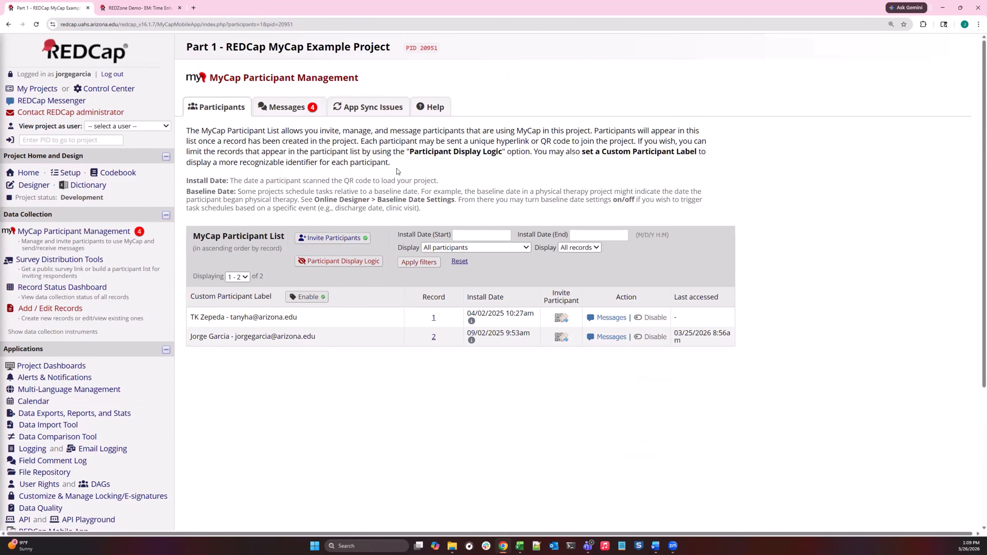
pyautogui.click(289, 109)
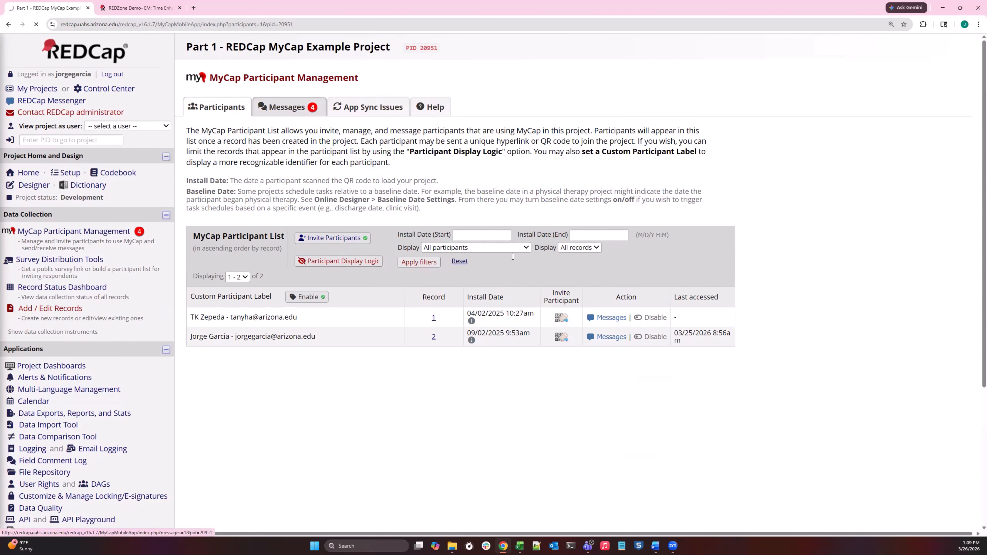
pyautogui.click(514, 269)
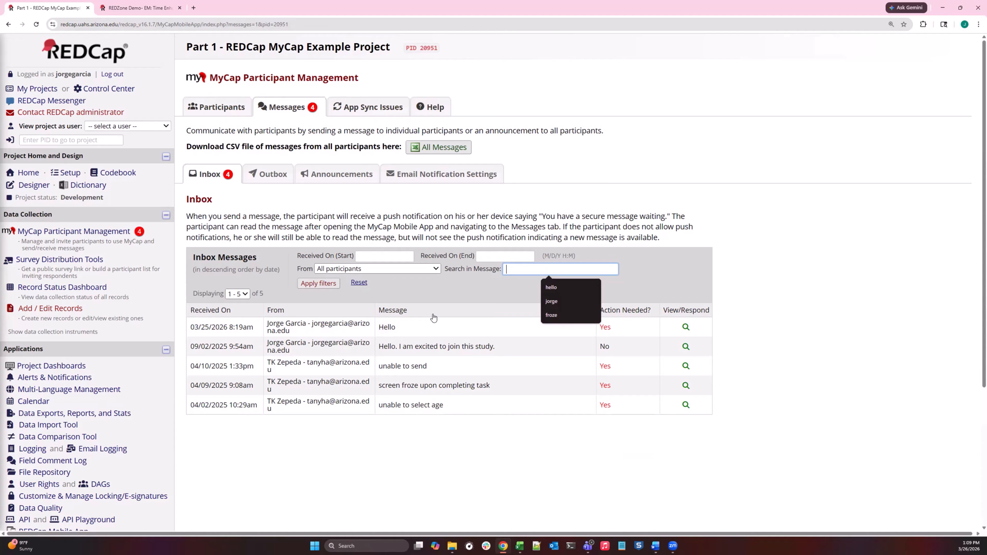
pyautogui.write('fr')
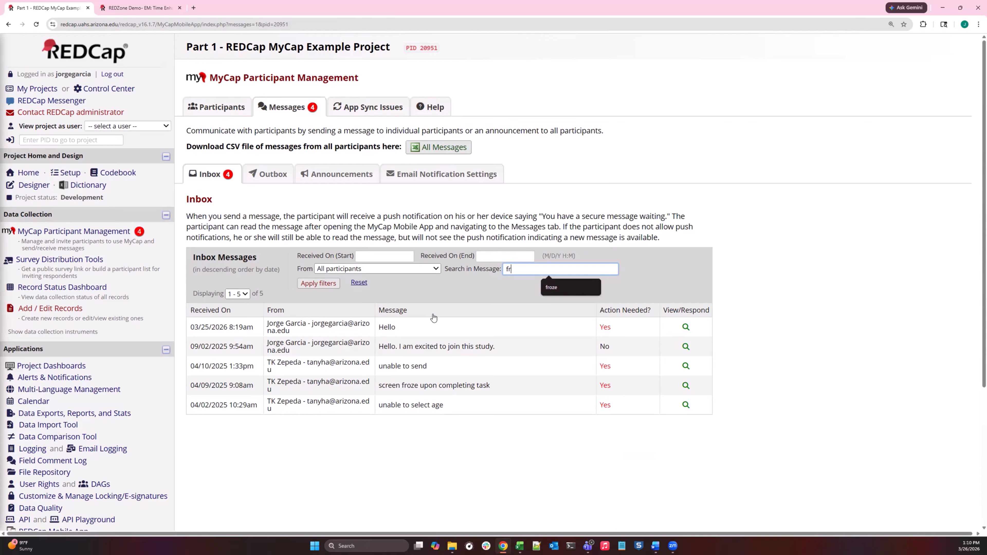
pyautogui.write('oze')
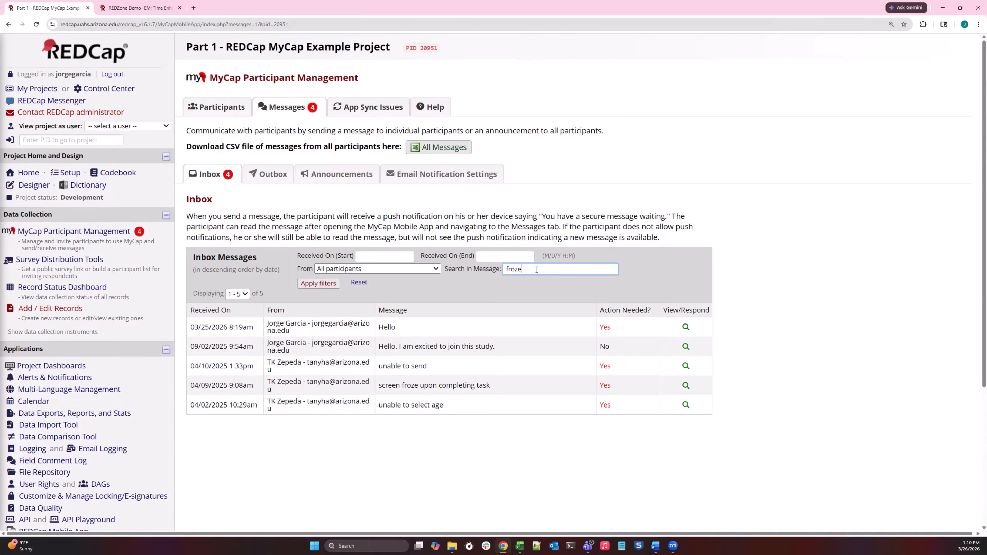
pyautogui.click(318, 283)
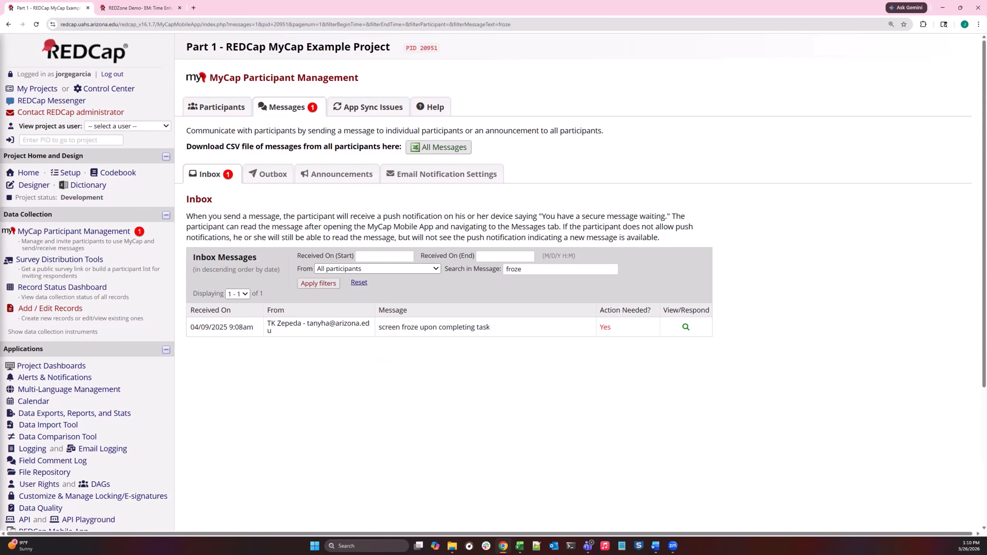
# Narrow the filtered inbox to messages from the first listed individual participant.
pyautogui.click(371, 271)
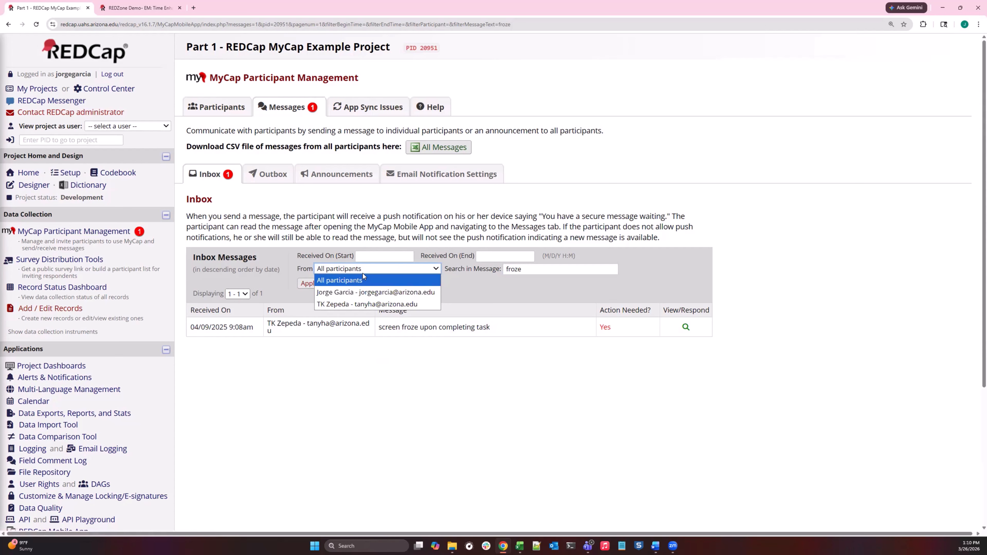
pyautogui.click(357, 292)
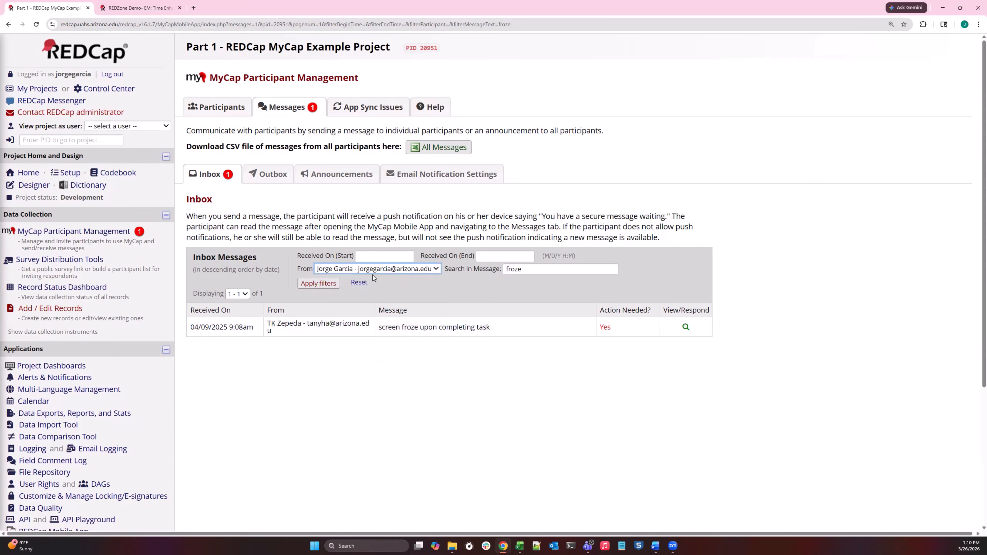
pyautogui.click(337, 283)
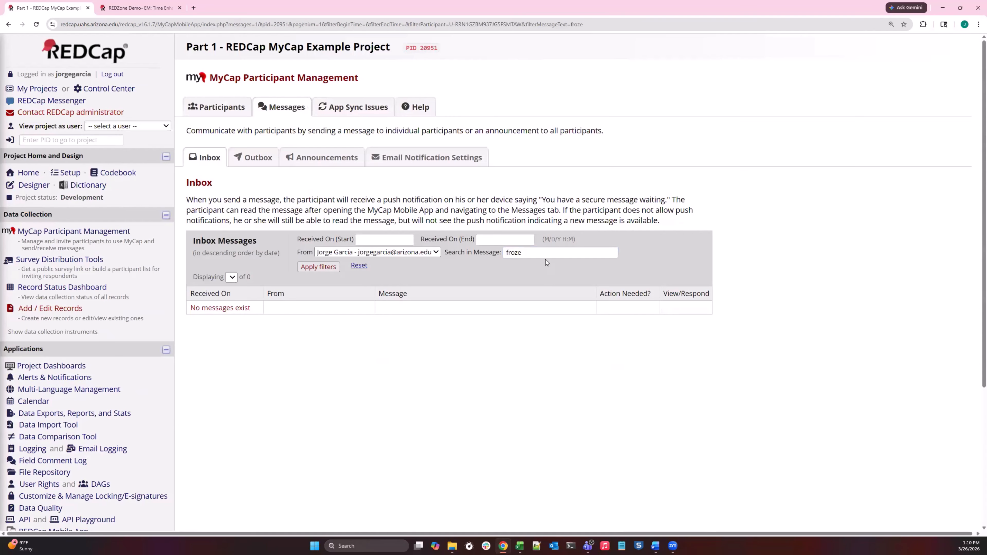
# Clear the inbox's message search text and return to the MyCap Participant List.
pyautogui.moveTo(546, 255); pyautogui.dragTo(482, 254)
pyautogui.press('BackSpace')
pyautogui.moveTo(445, 255); pyautogui.dragTo(493, 257)
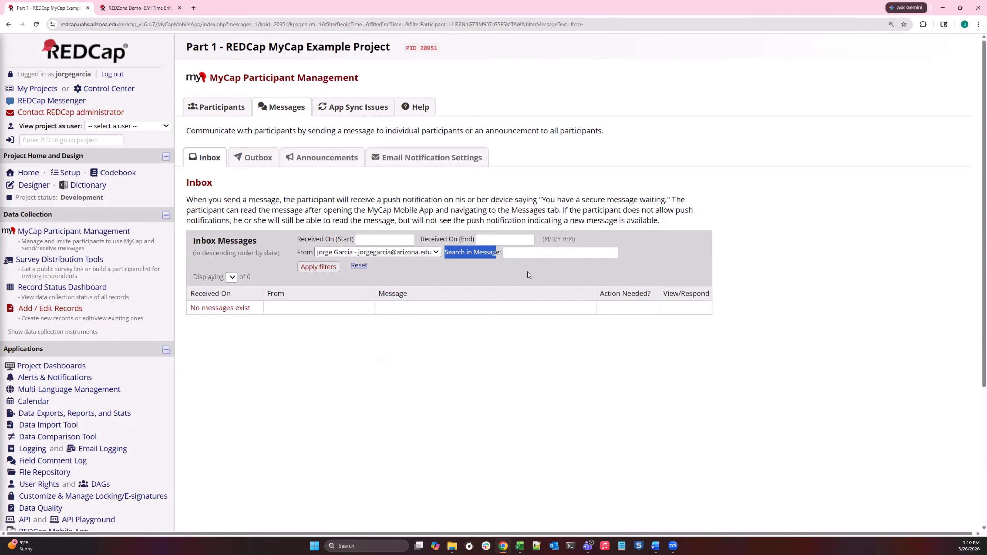
pyautogui.click(531, 263)
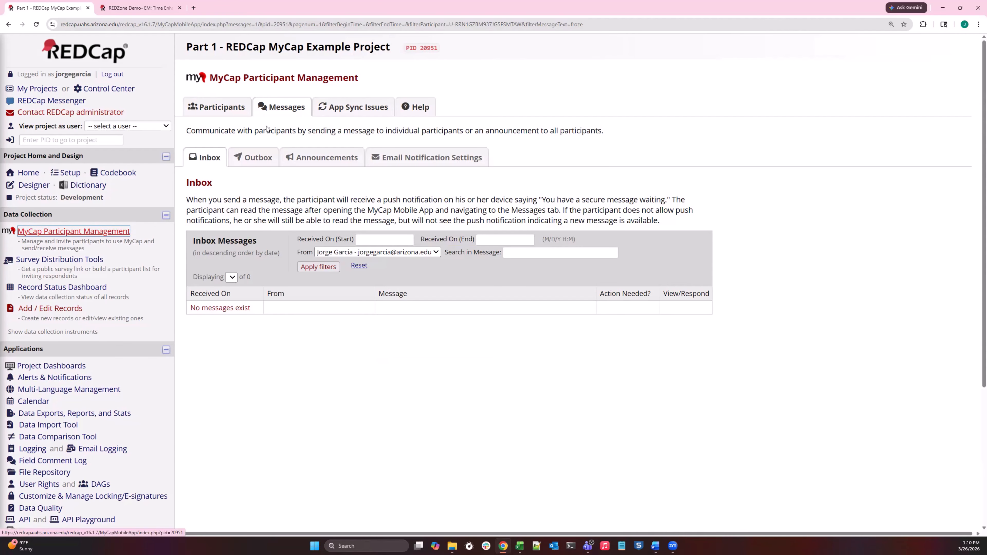
pyautogui.click(240, 113)
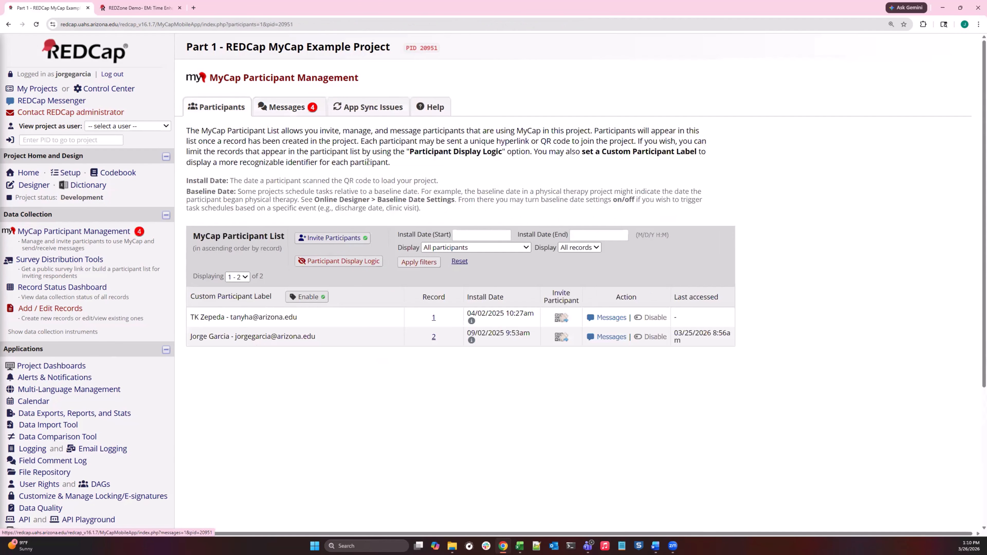